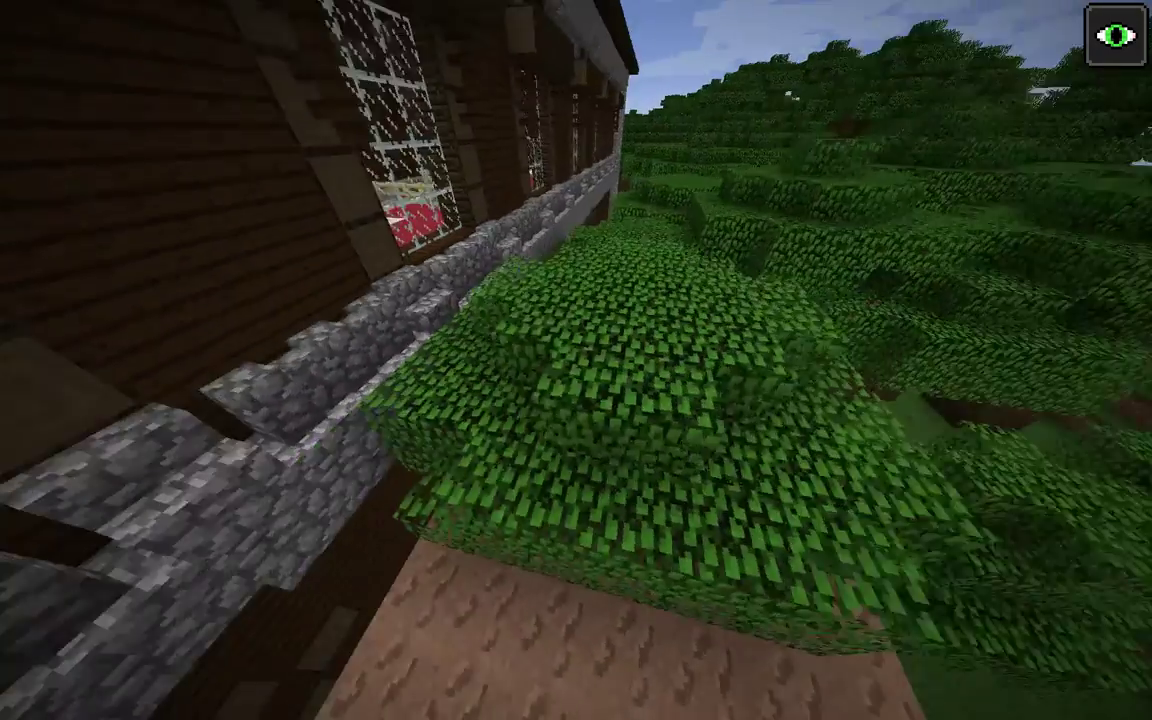
Switch the player to Spectator Mode with F3+N, hide the debug screen, and pause the game
key(F3)
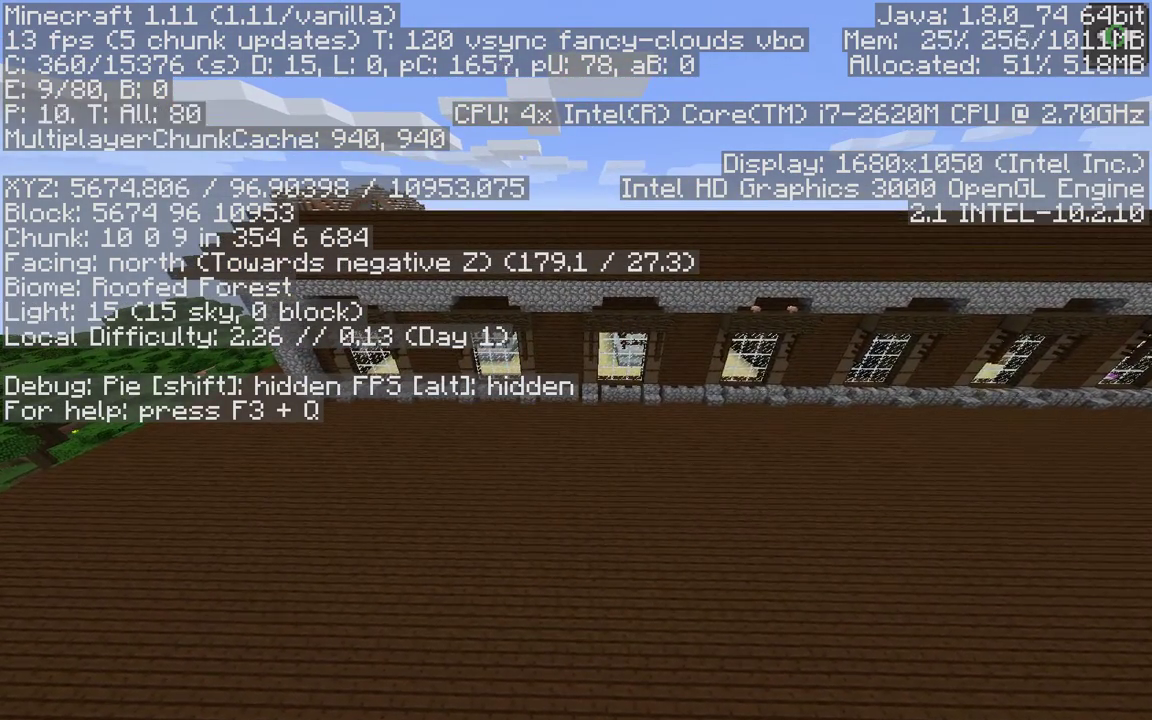
key(F3+n)
key(F3+n)
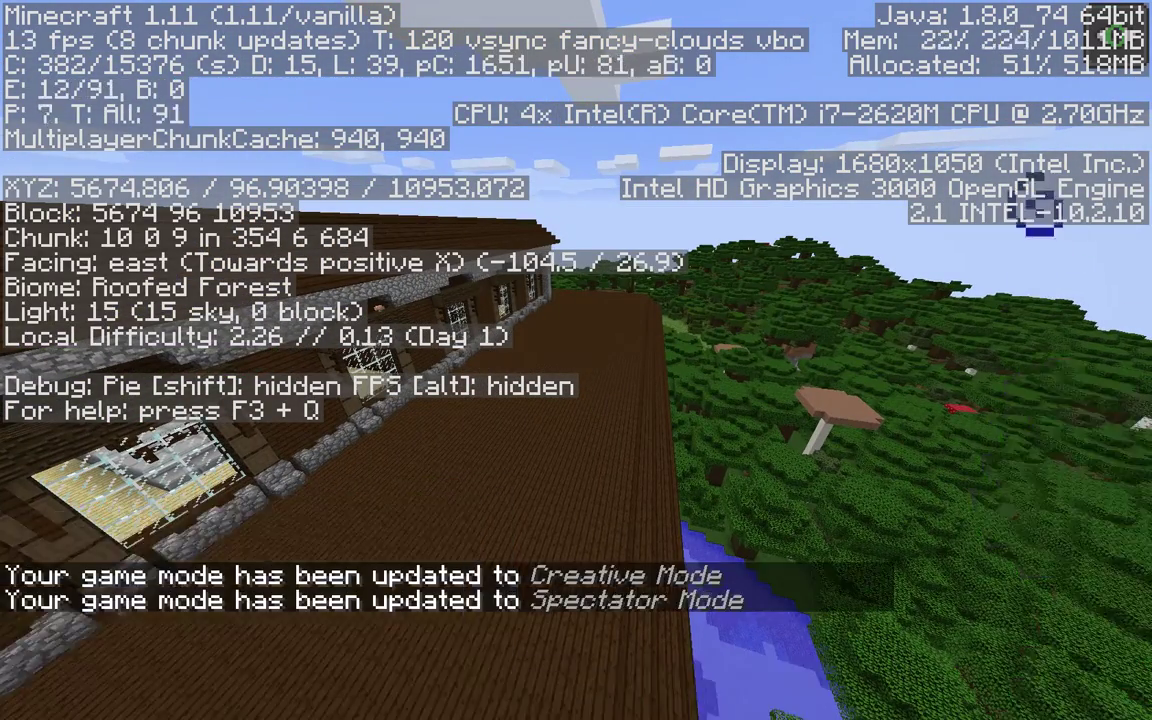
key(F3)
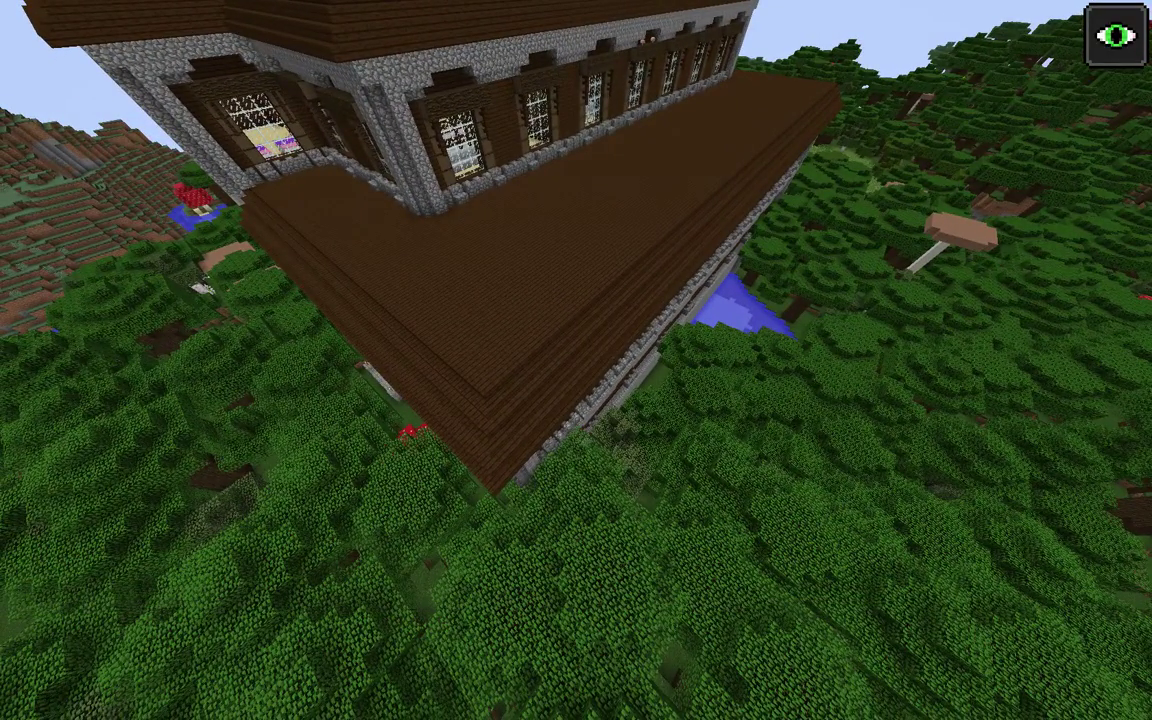
key(Escape)
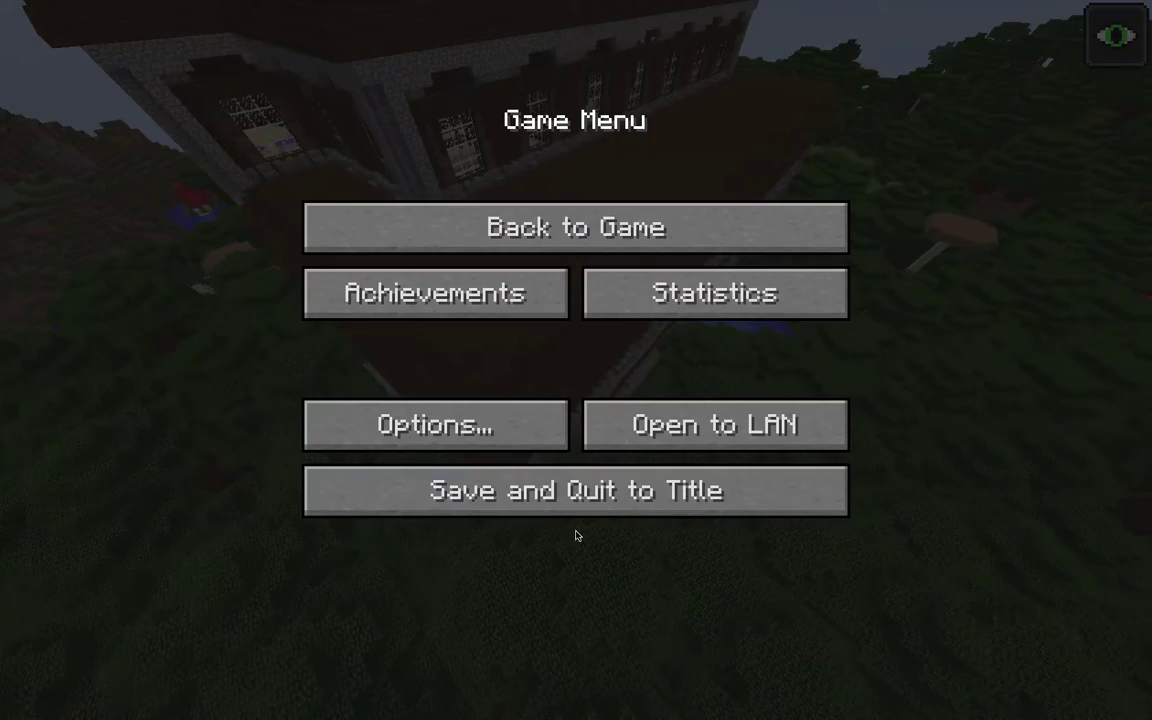
Save and quit the mansion world to the title screen, then quit Minecraft
click(641, 505)
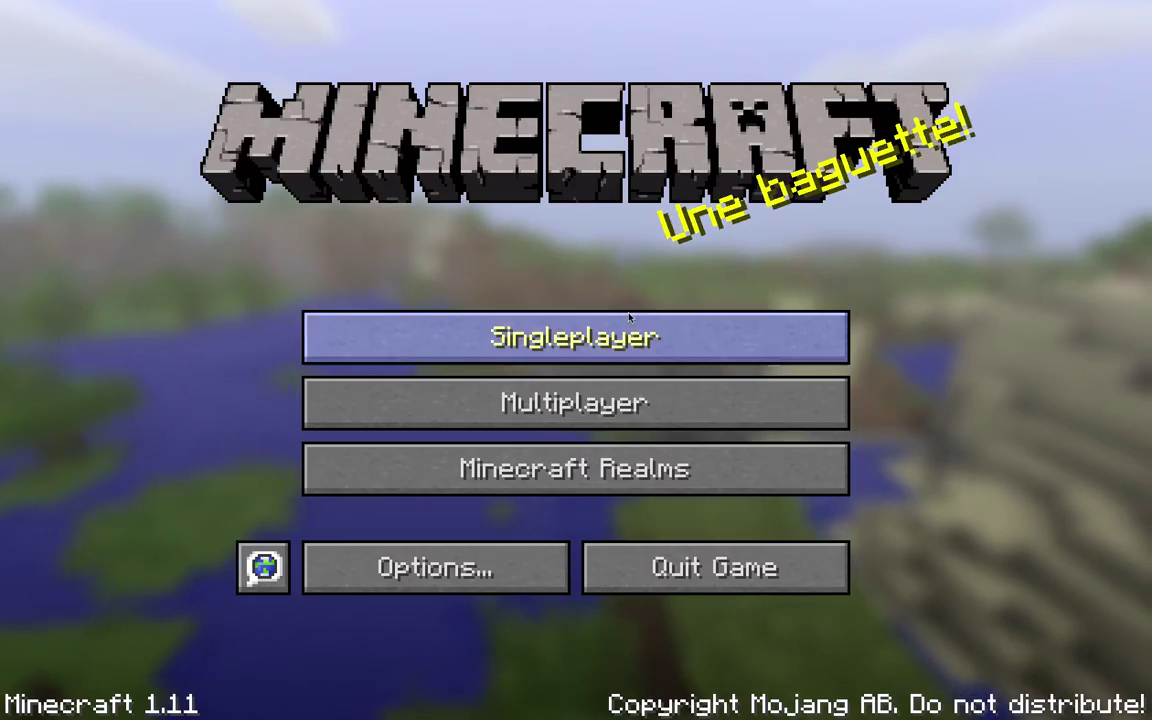
click(629, 316)
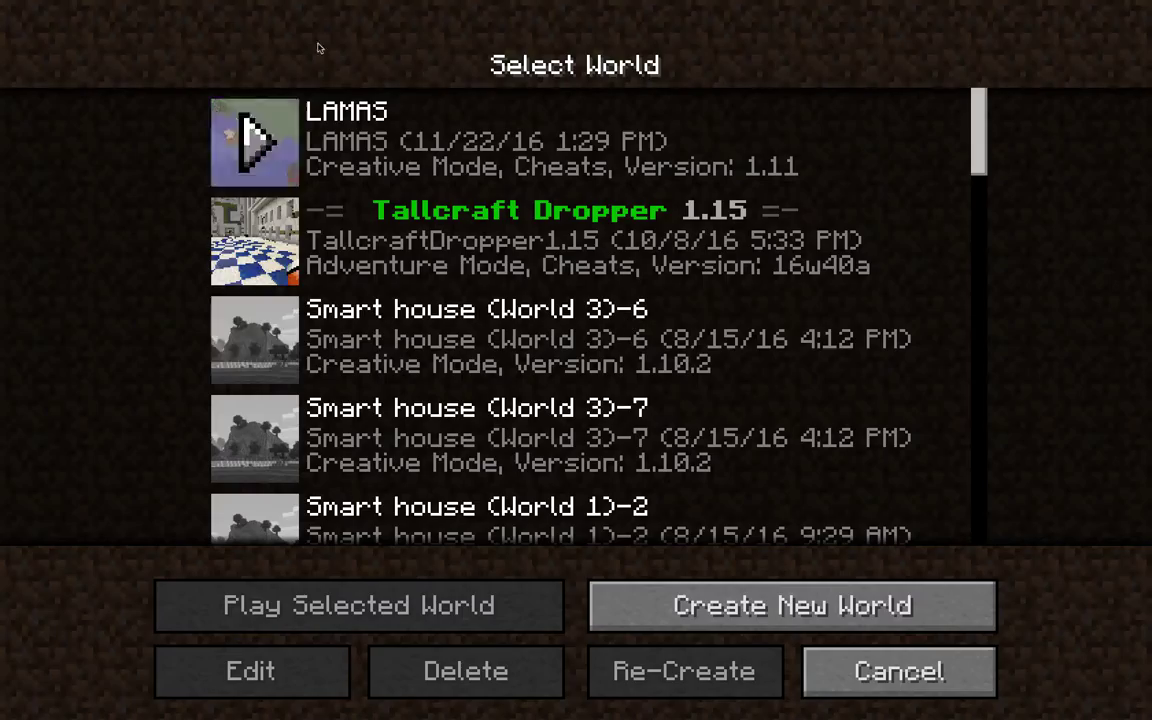
click(885, 672)
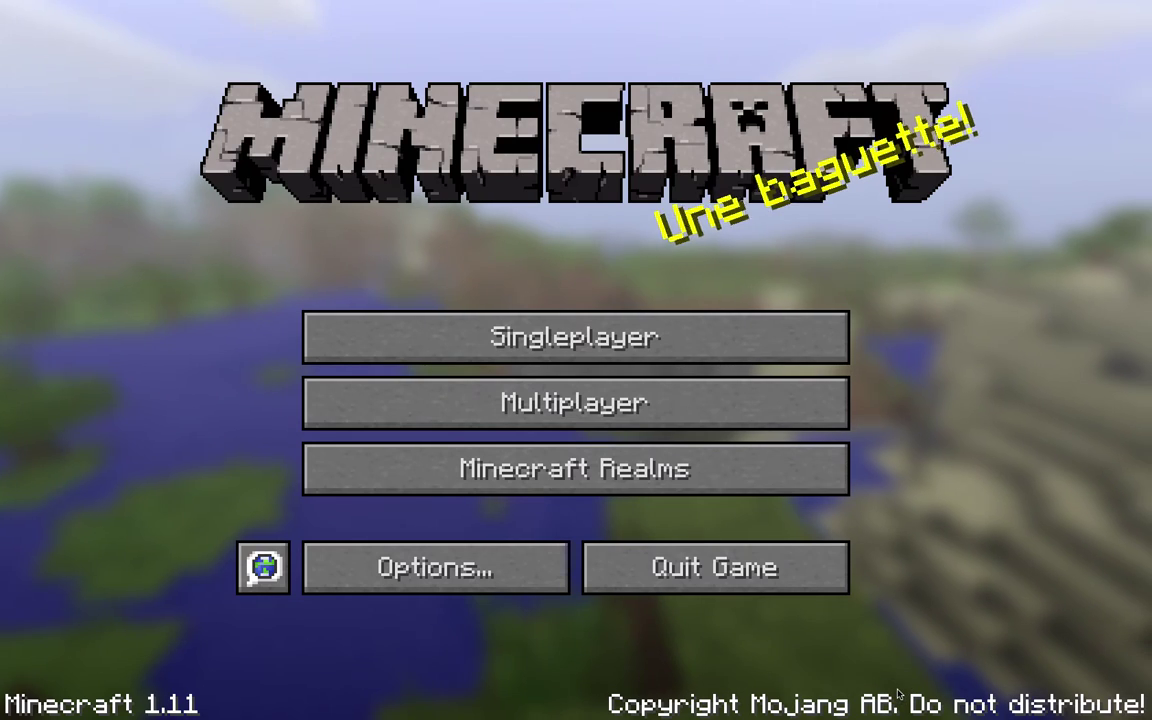
click(715, 567)
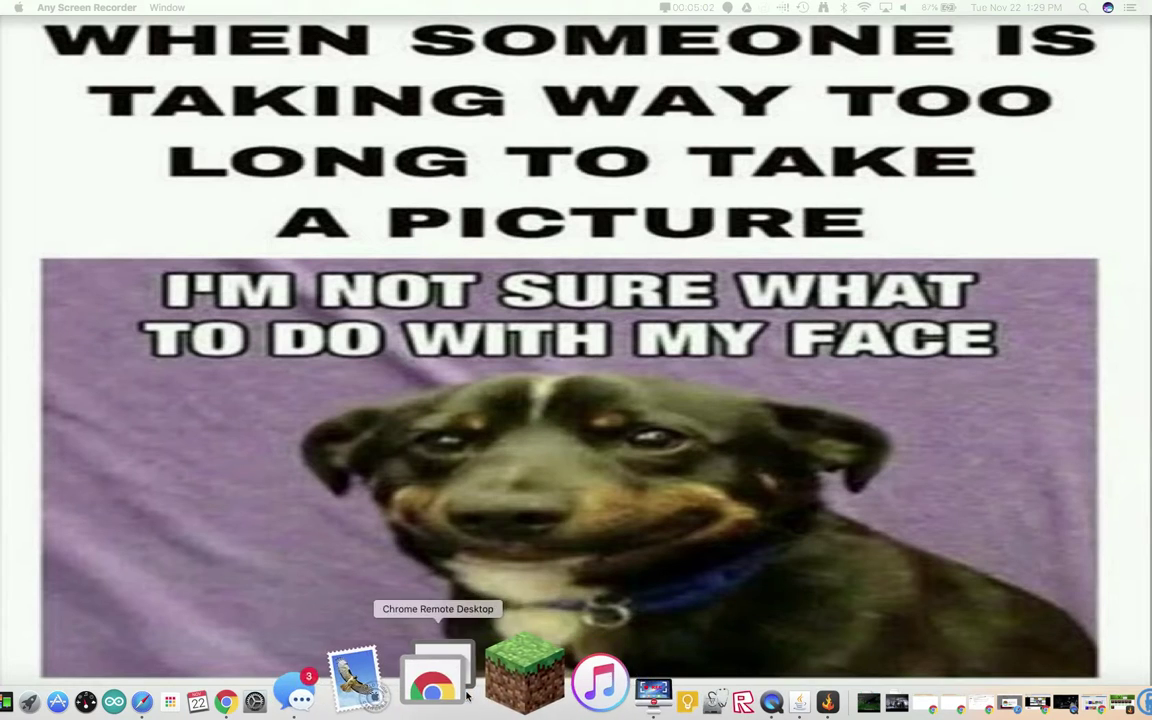
Relaunch Minecraft and open the current profile's game directory in Finder
click(487, 690)
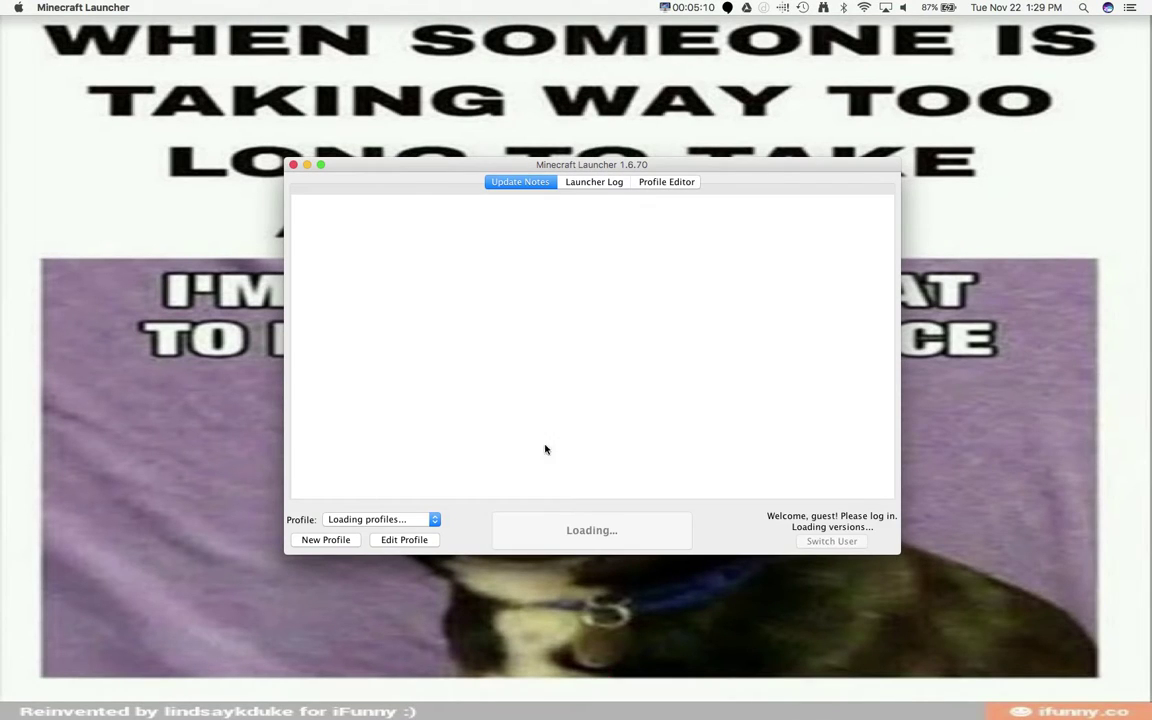
click(430, 539)
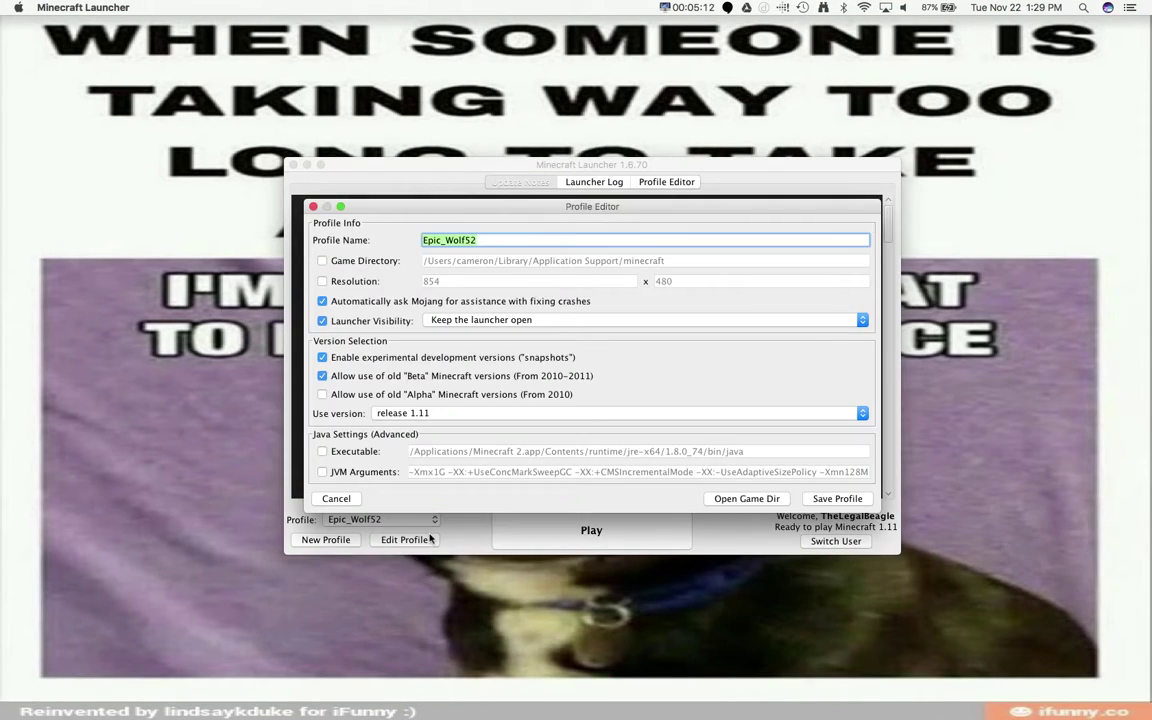
click(760, 499)
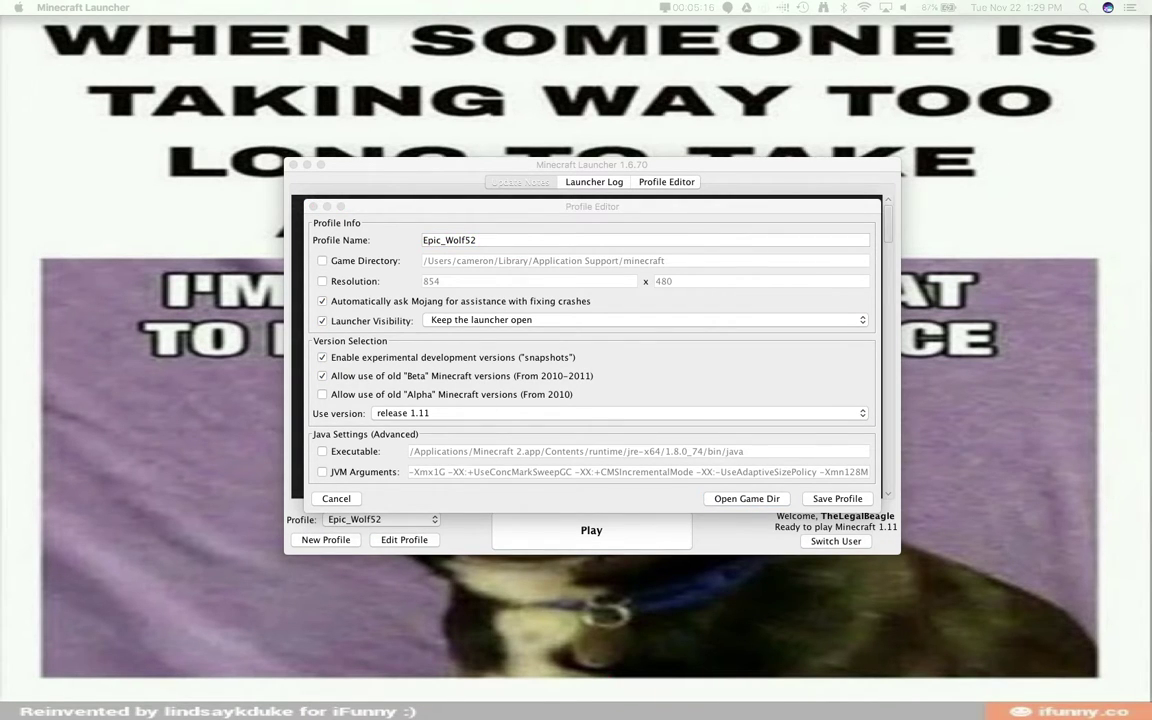
drag(496, 206, 437, 242)
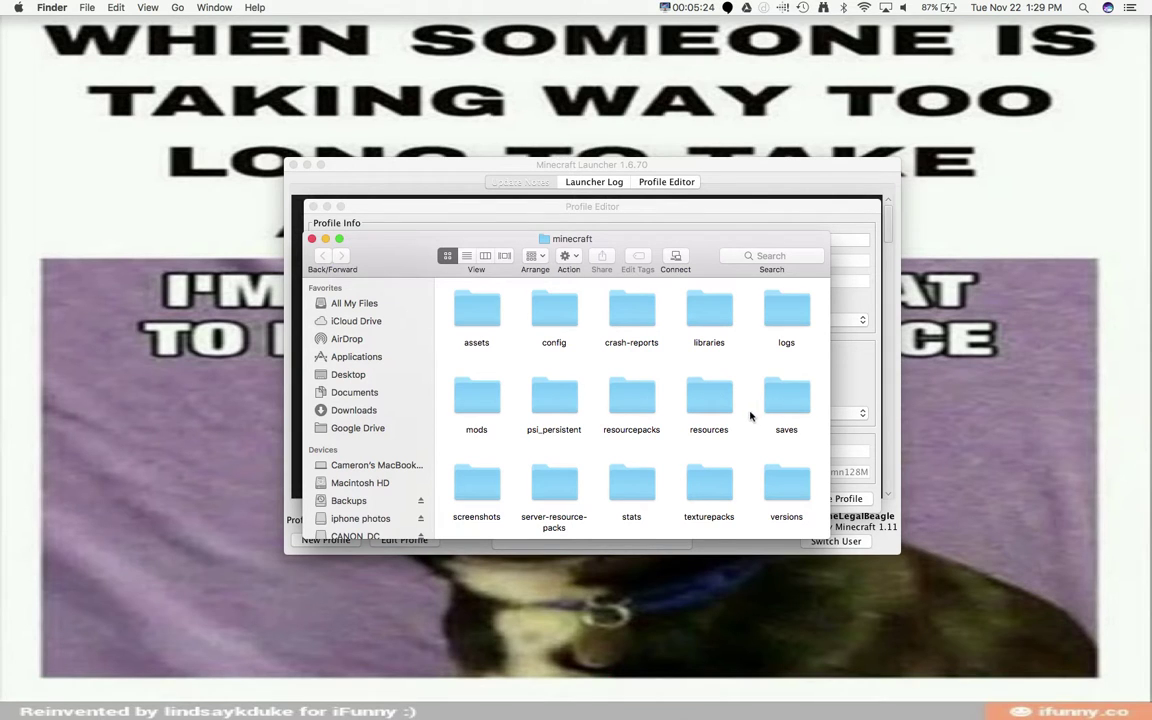
Open the saves folder and then the LAMAS world folder
scroll(710, 411, down, 2)
scroll(703, 440, down, 5)
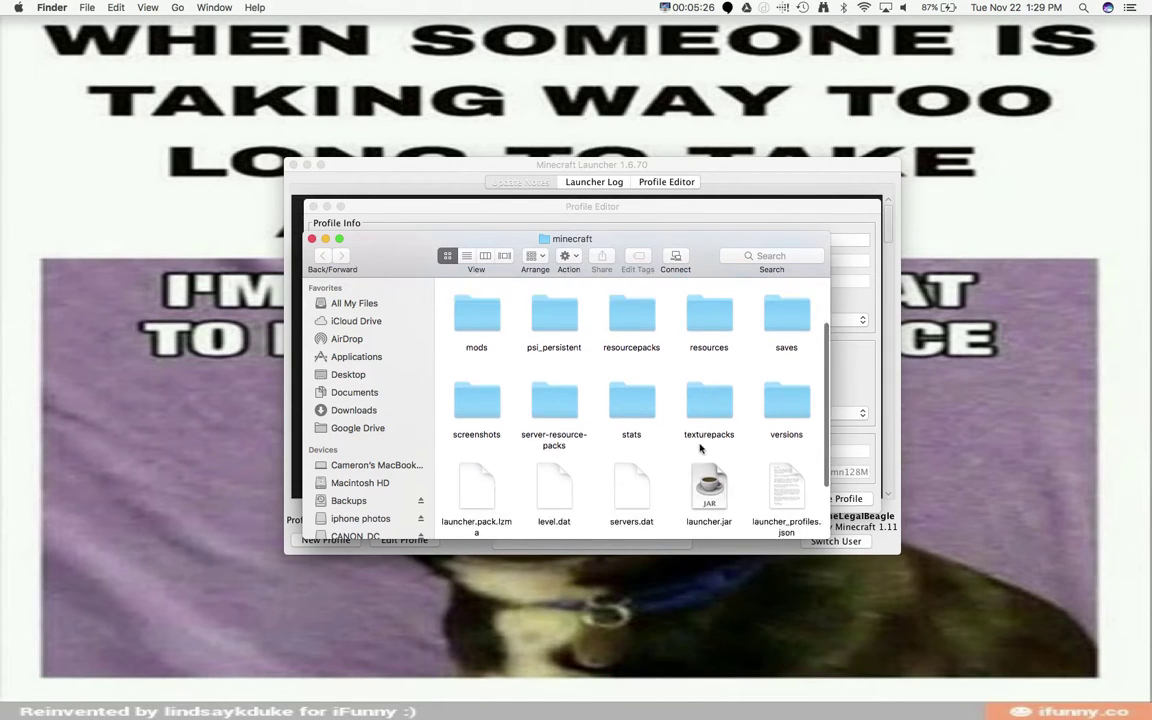
scroll(702, 440, up, 4)
scroll(700, 448, up, 3)
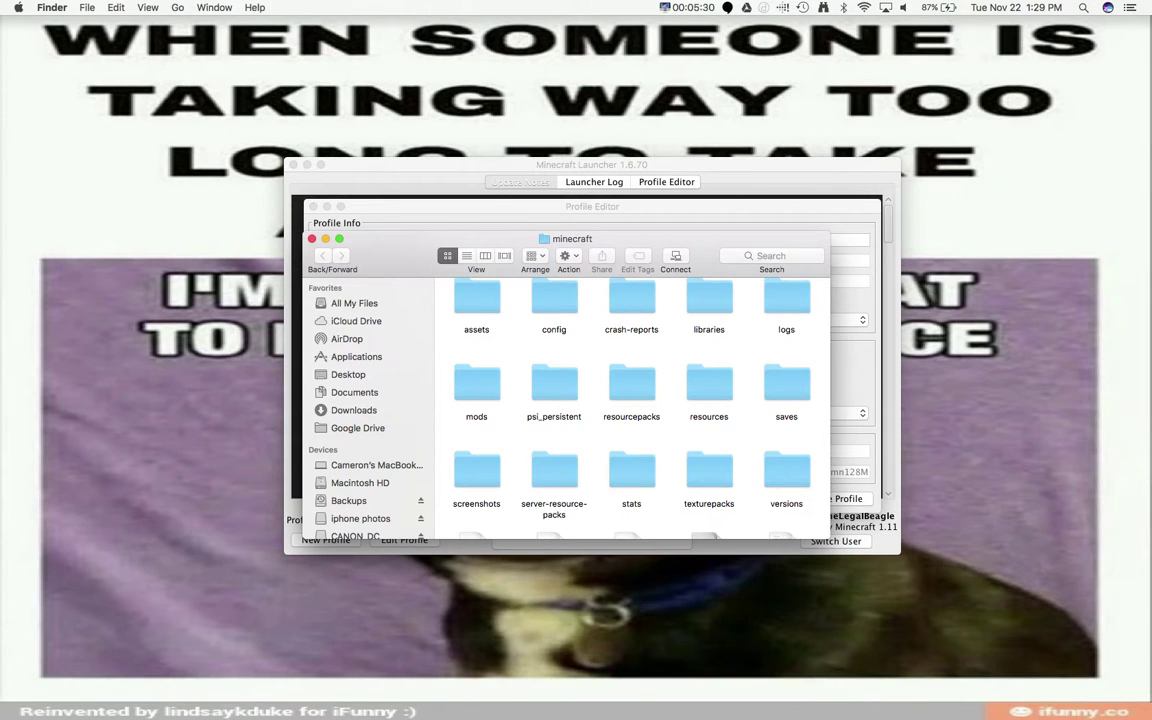
scroll(770, 298, up, 1)
double_click(787, 400)
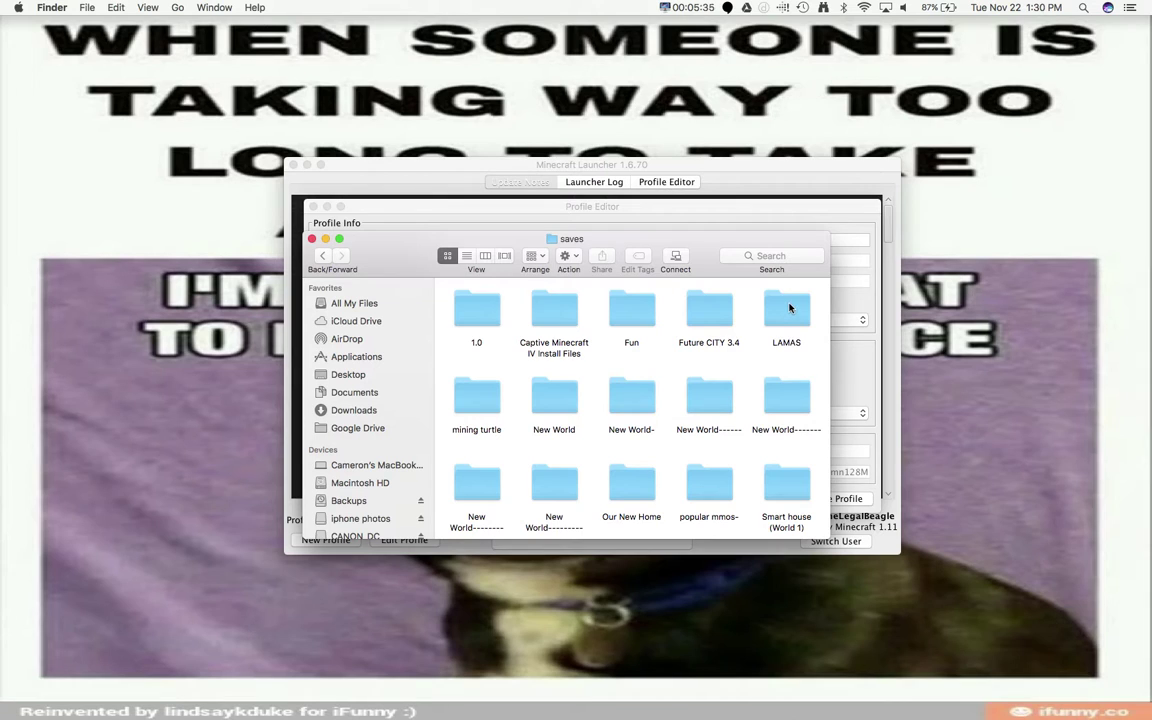
click(789, 308)
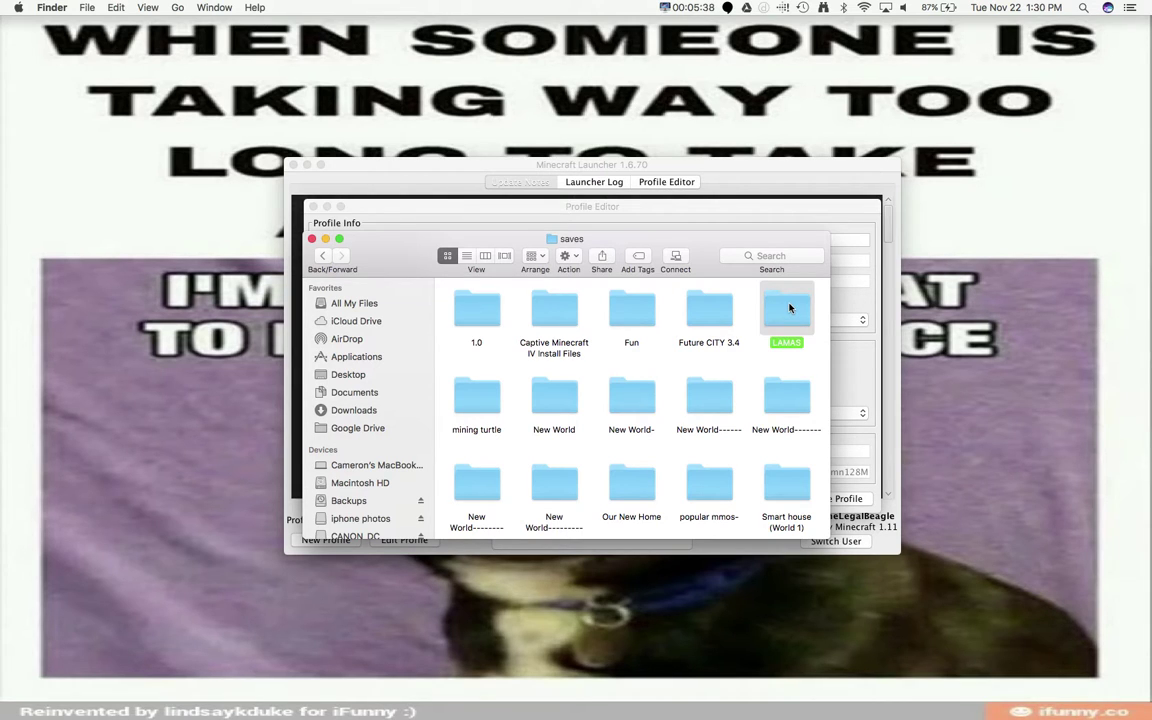
double_click(789, 308)
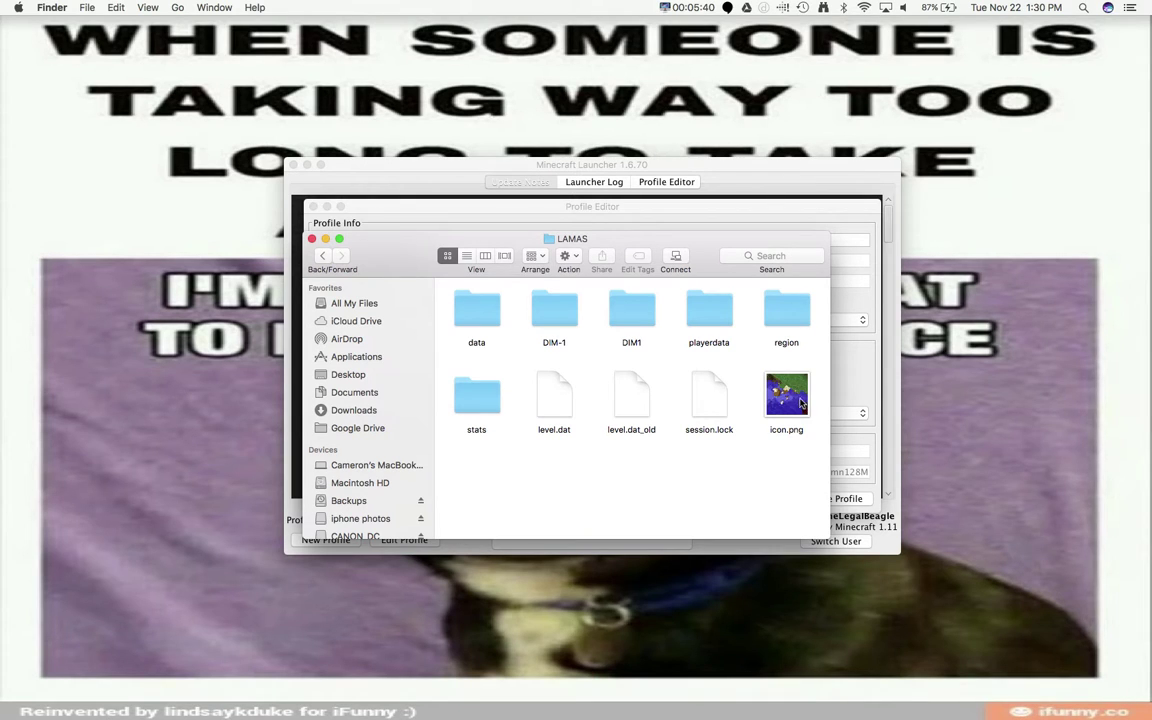
Preview icon.png, check playerdata, then return to saves and select the LAMAS folder
click(801, 402)
key(space)
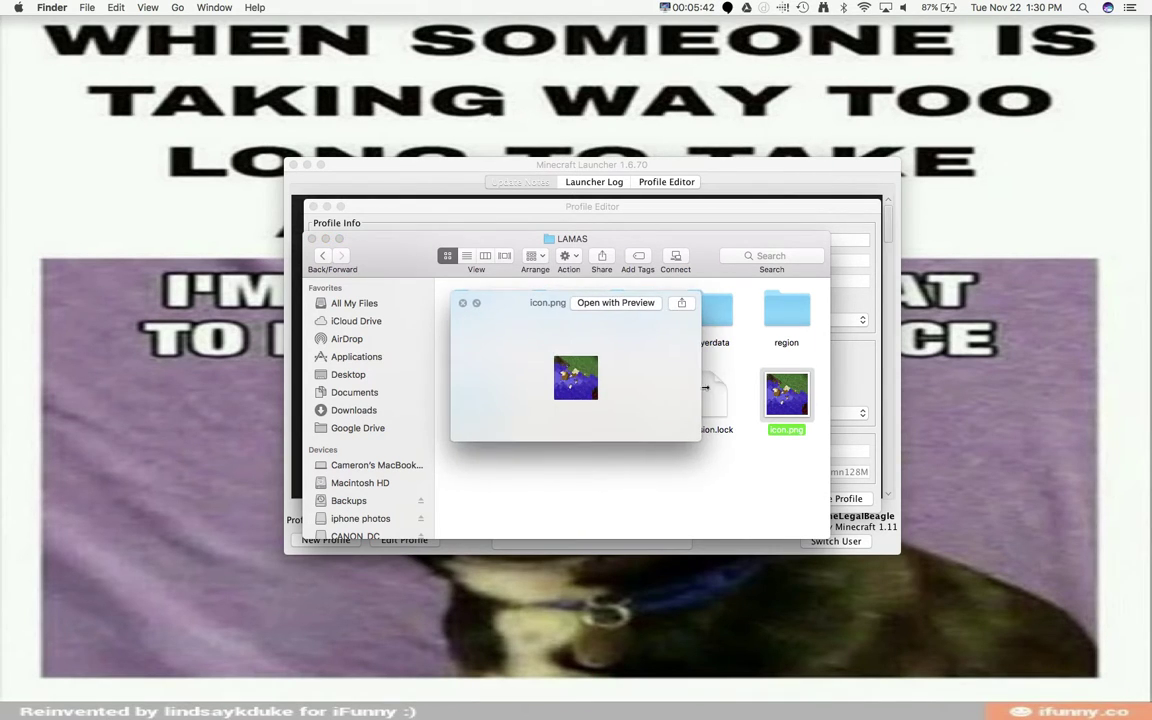
key(space)
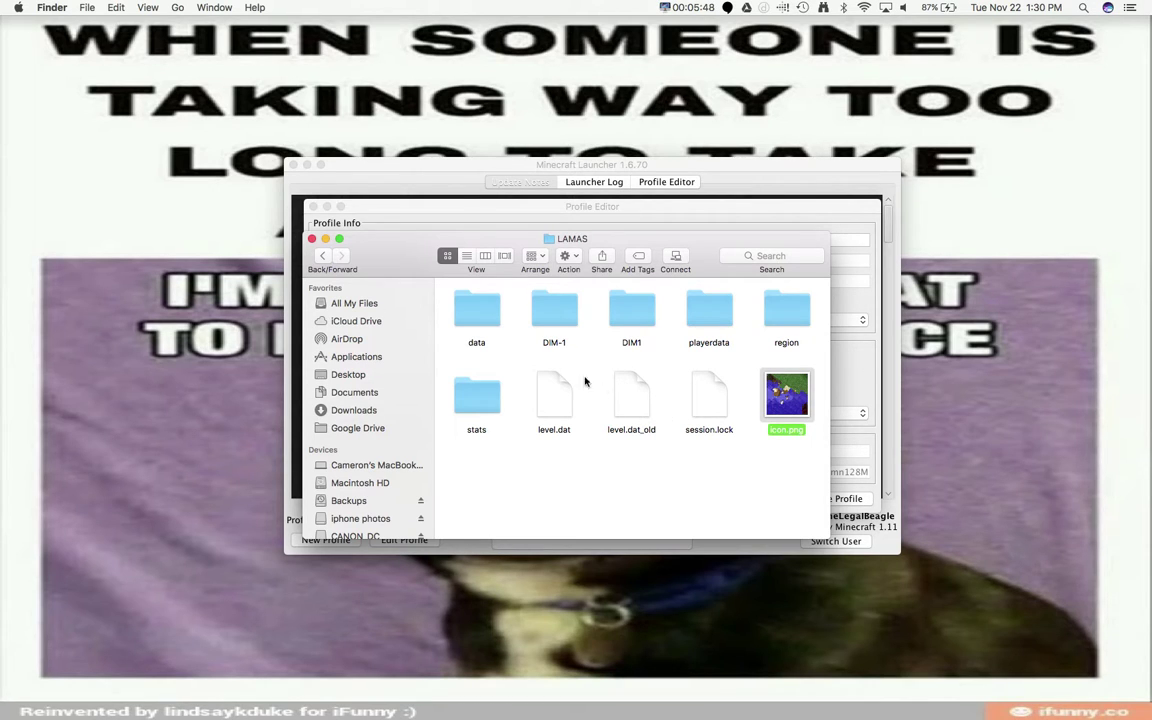
double_click(709, 310)
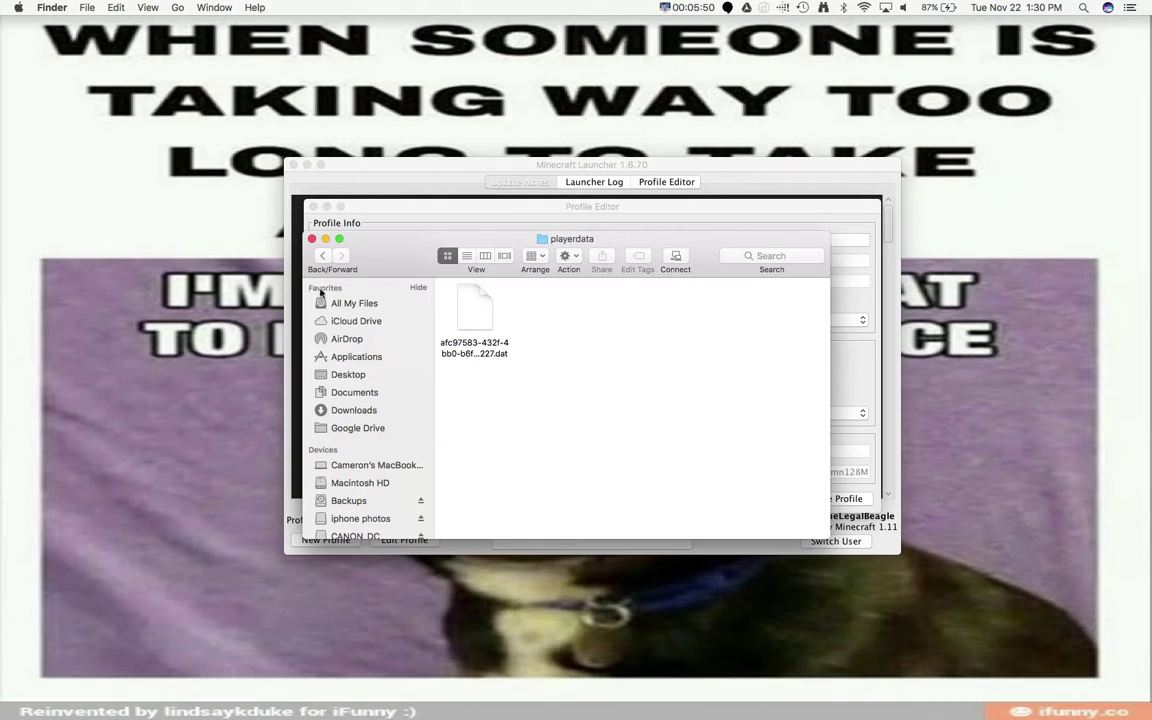
click(321, 257)
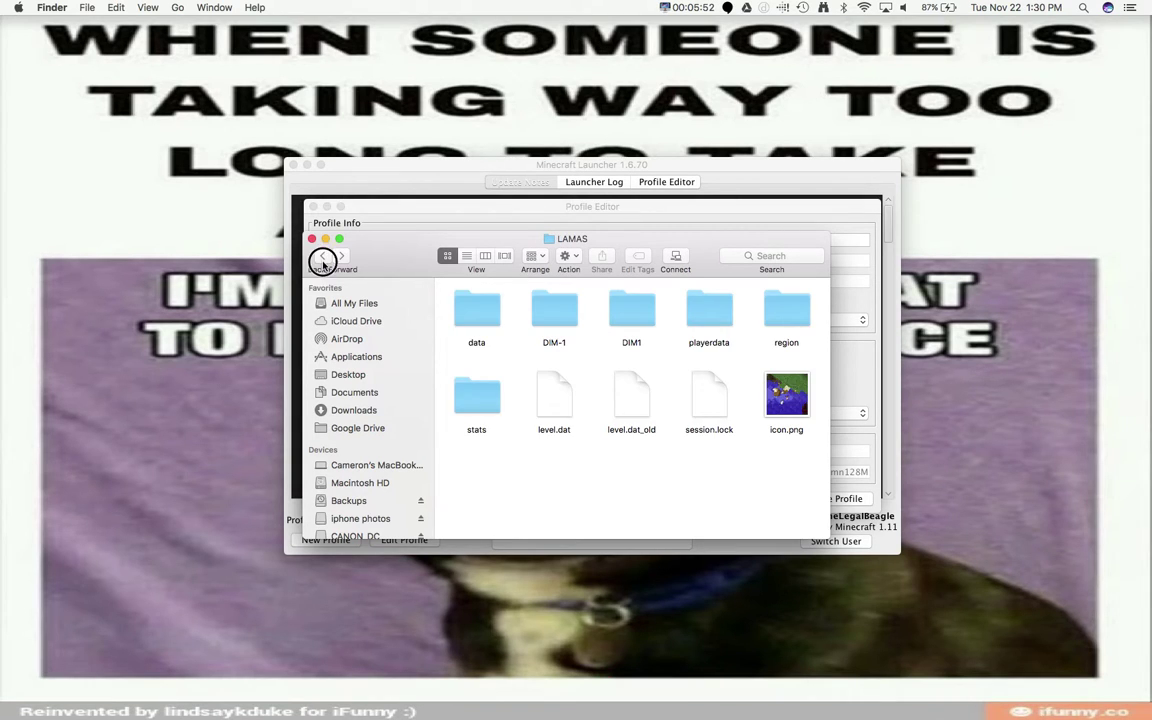
click(321, 257)
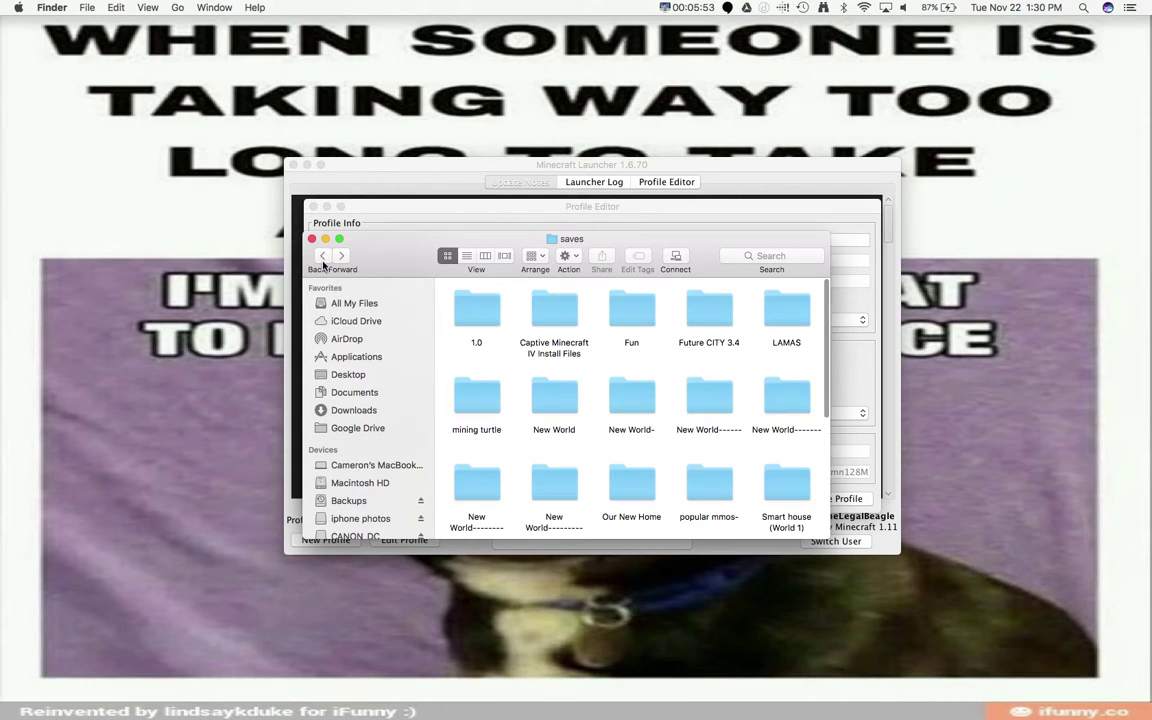
click(788, 305)
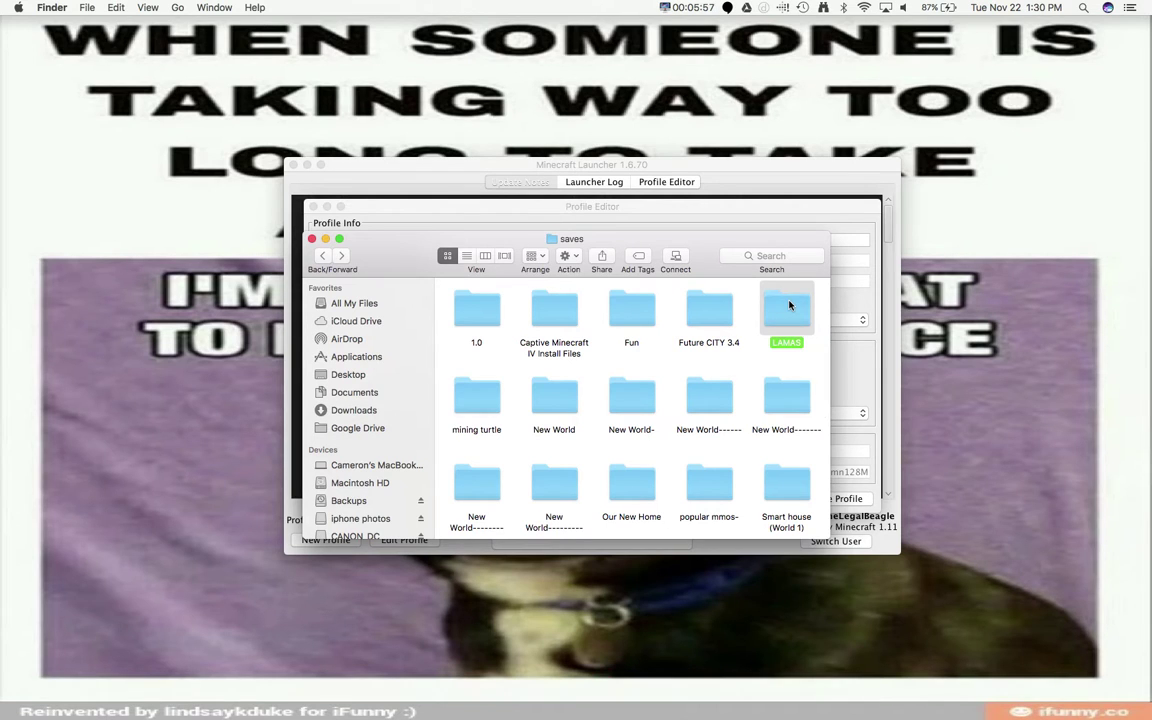
Copy the LAMAS world folder and paste it onto the desktop
right_click(789, 304)
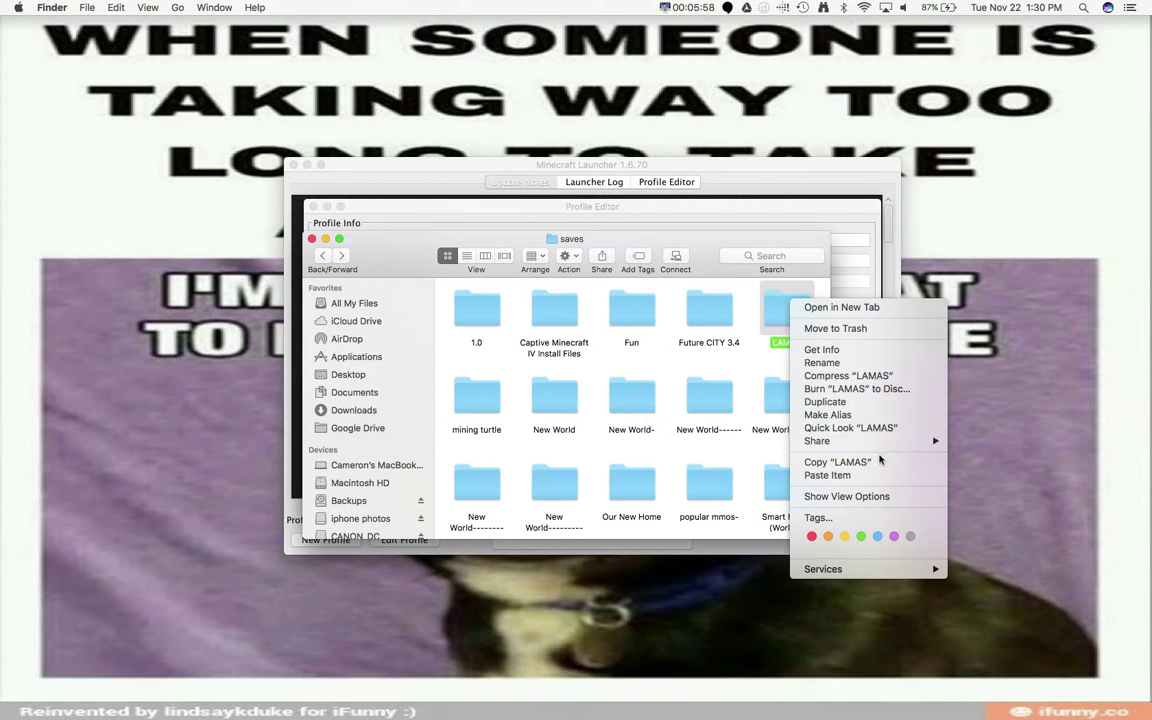
click(880, 462)
right_click(886, 199)
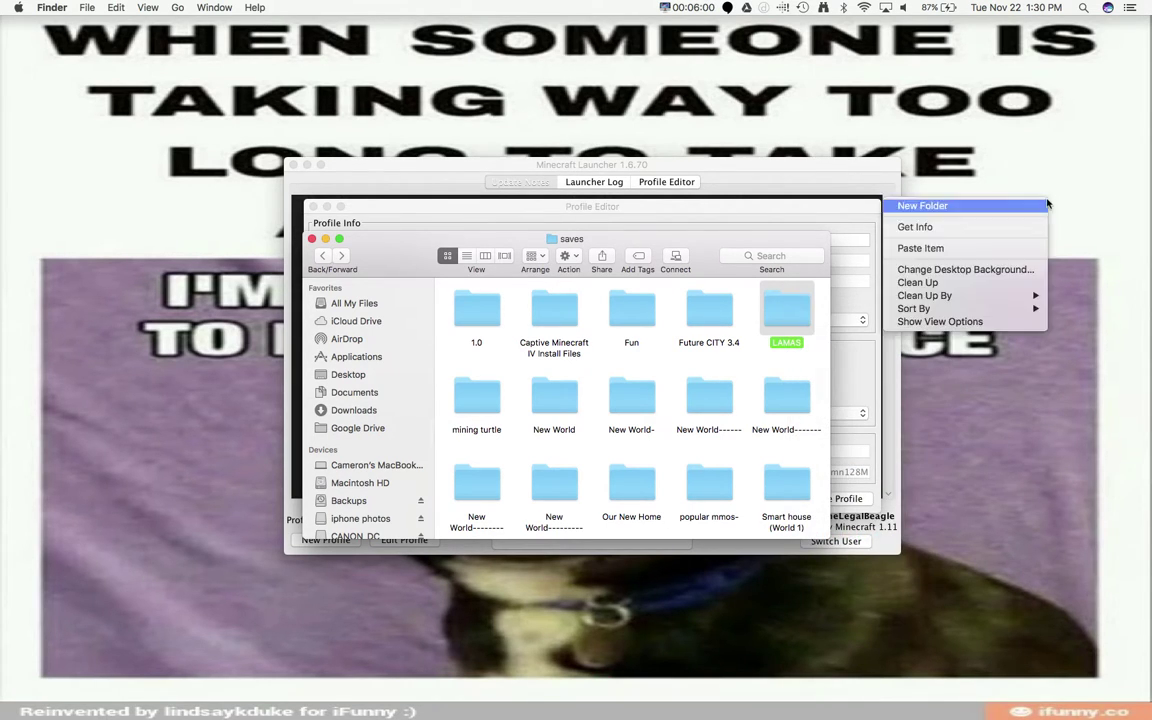
click(973, 248)
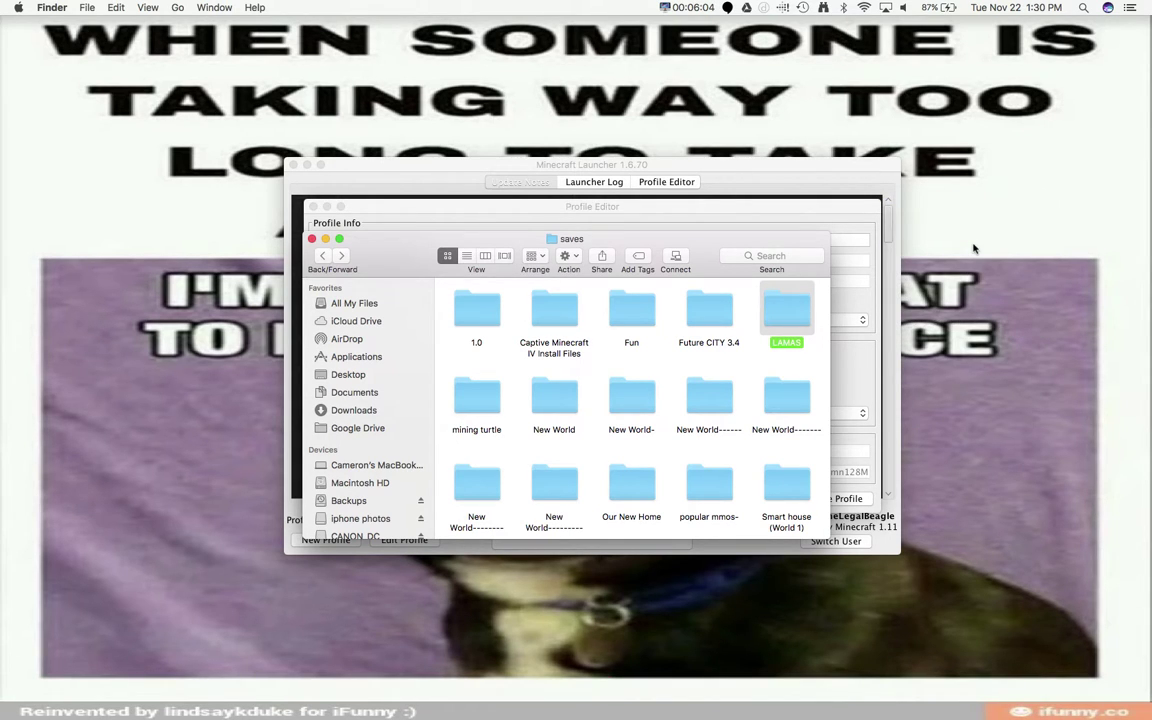
Close the saves Finder window, the Profile Editor, and the Minecraft Launcher
drag(730, 164, 650, 180)
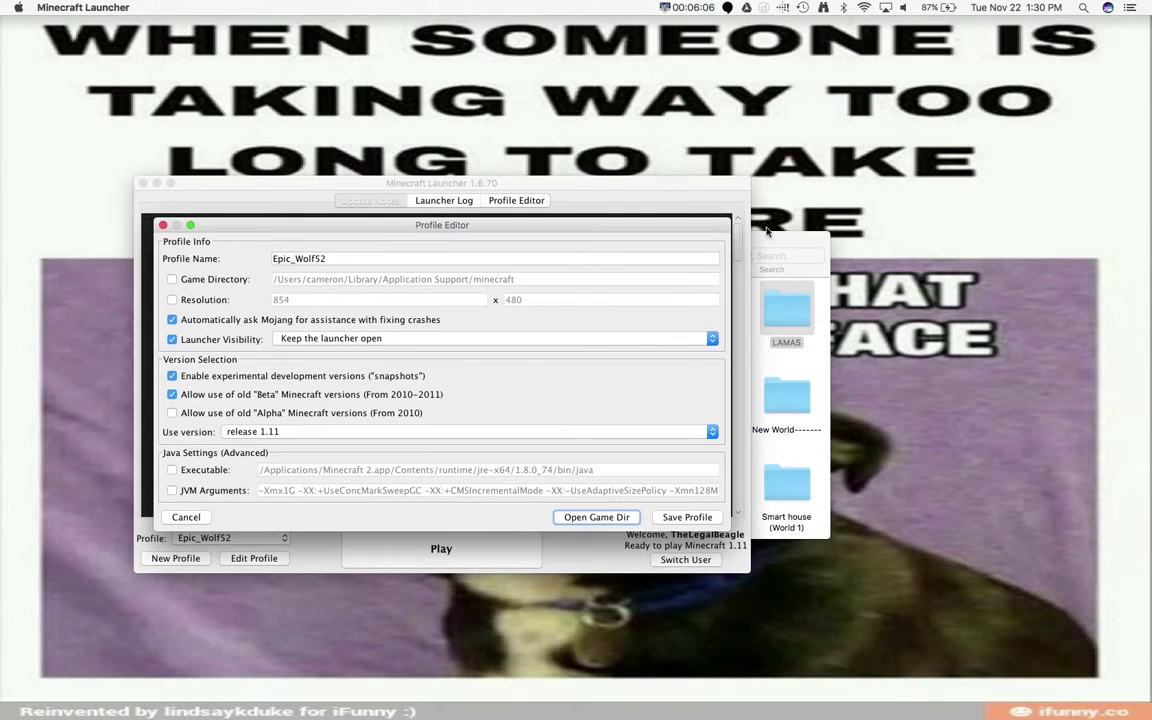
drag(767, 232, 603, 170)
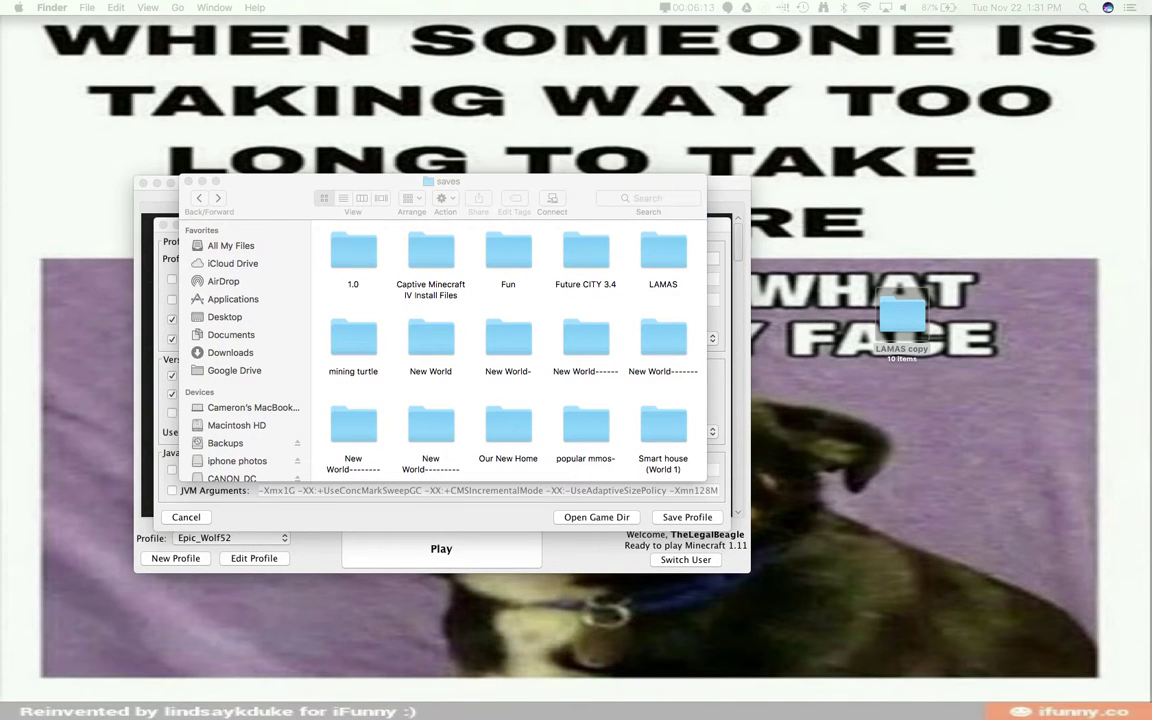
click(187, 181)
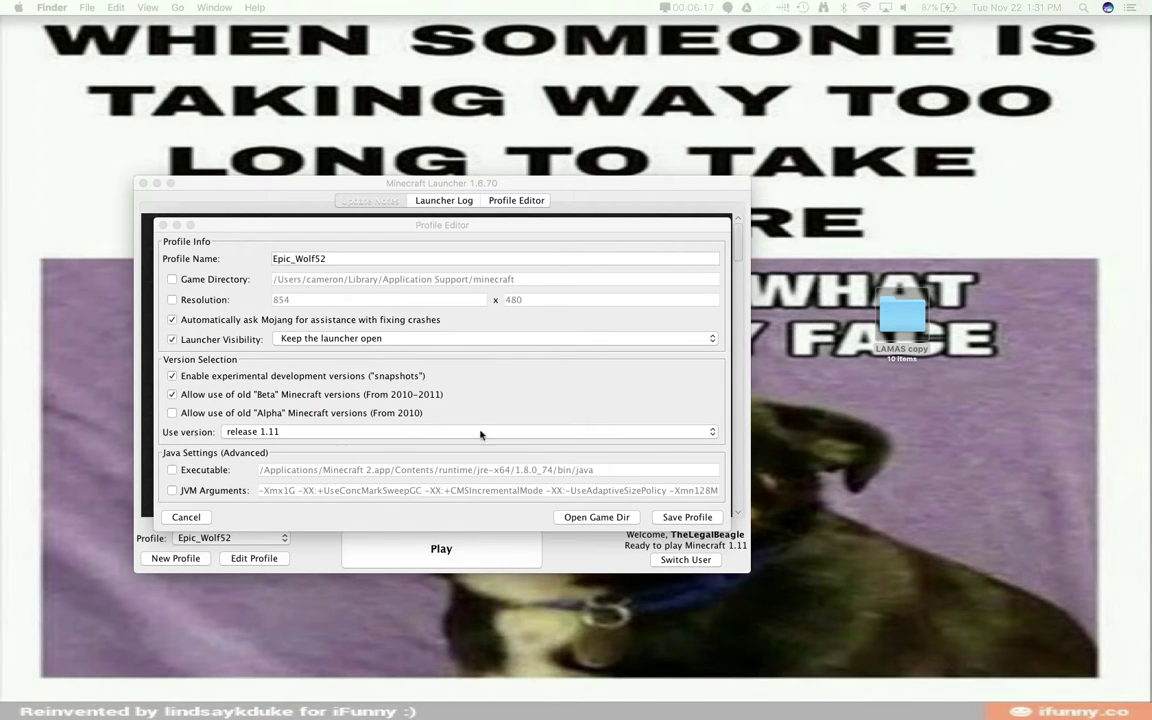
click(699, 521)
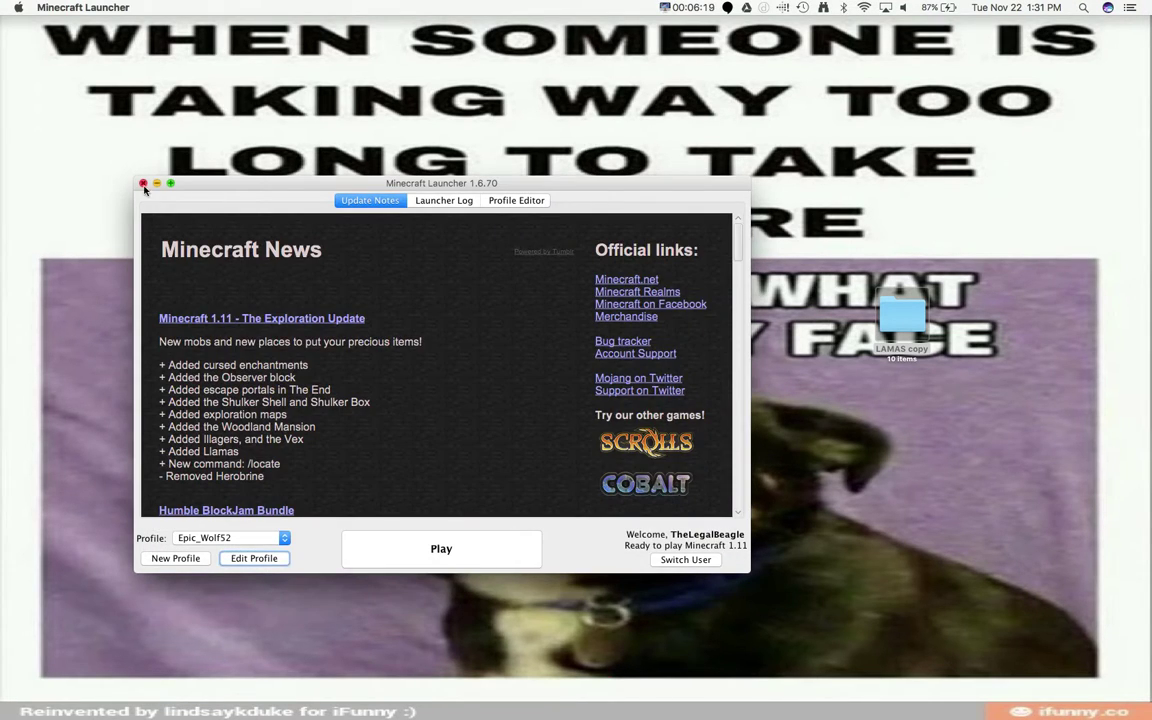
click(143, 184)
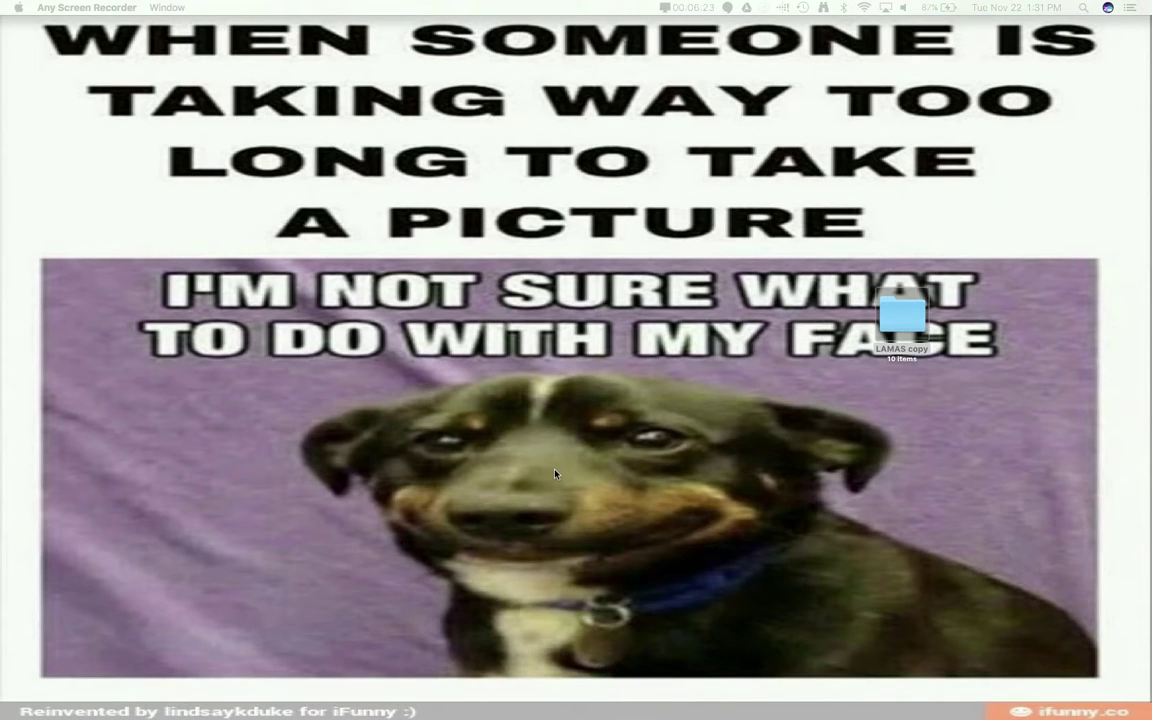
Switch to Google Drive in Chrome, dismiss the offline notice, and maximize the browser
key(super+Tab)
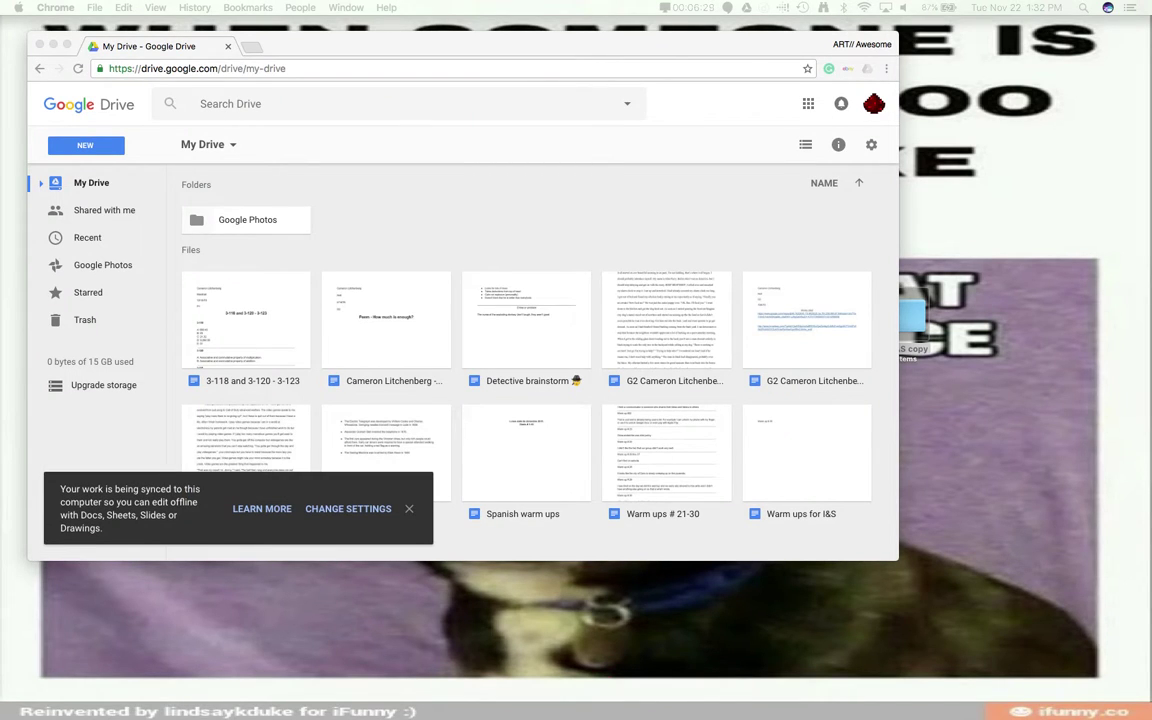
click(407, 511)
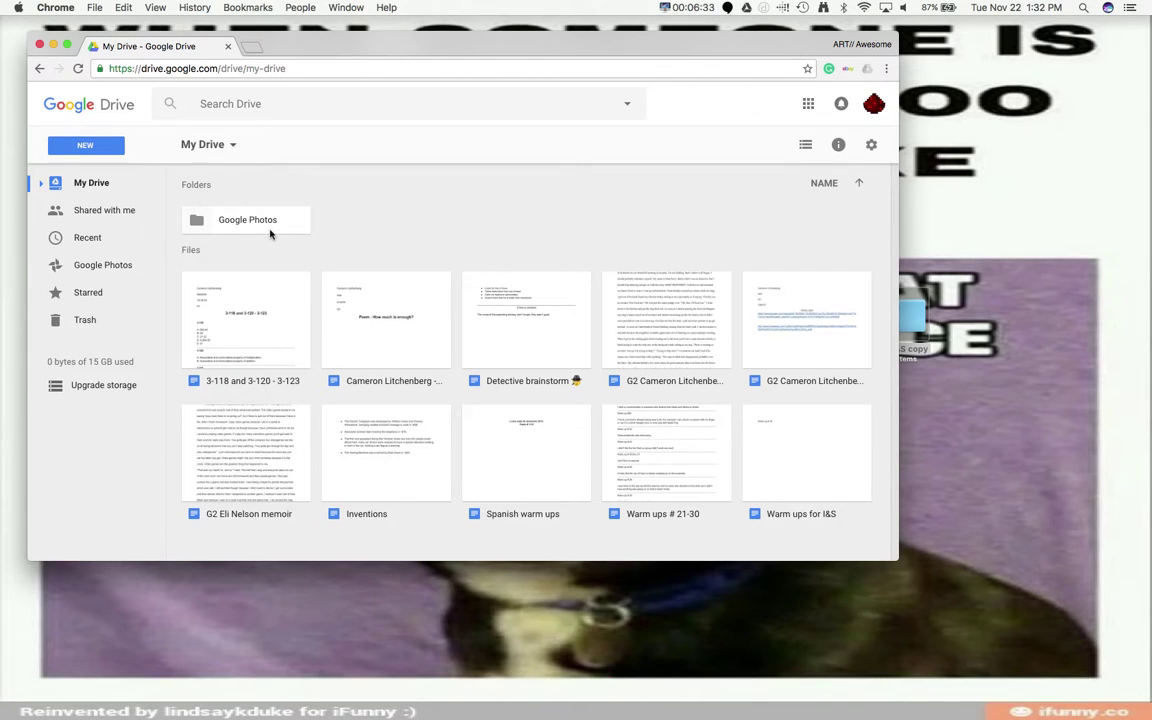
click(100, 143)
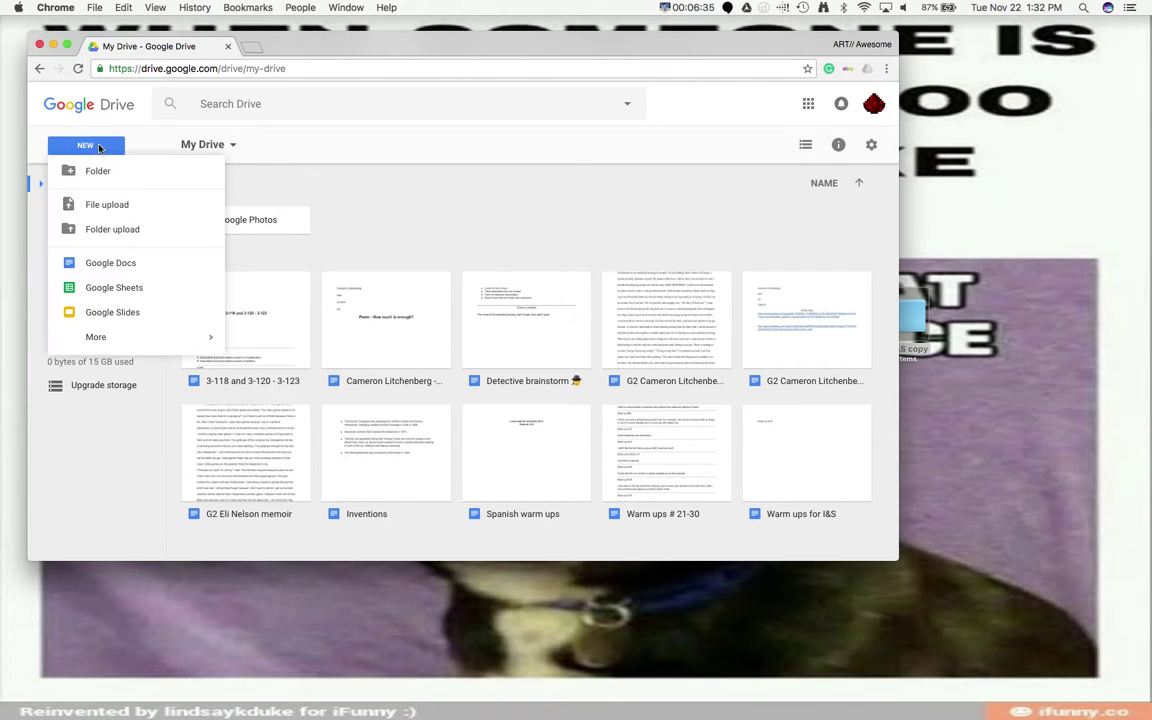
click(176, 231)
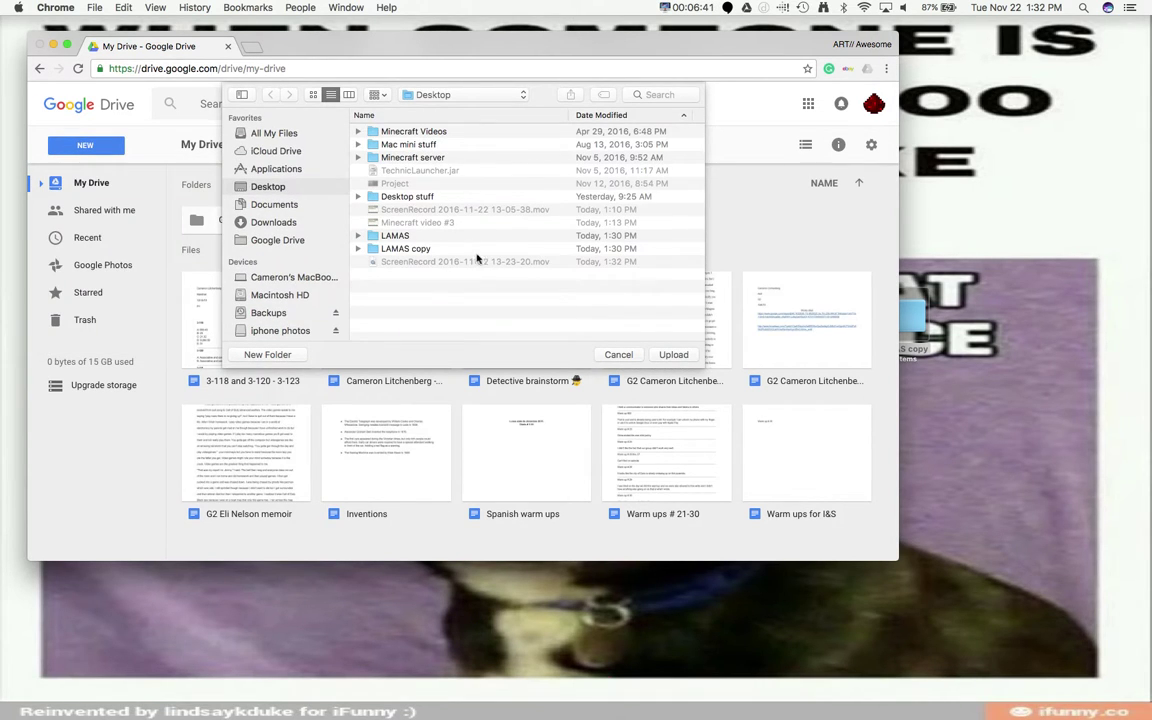
click(67, 46)
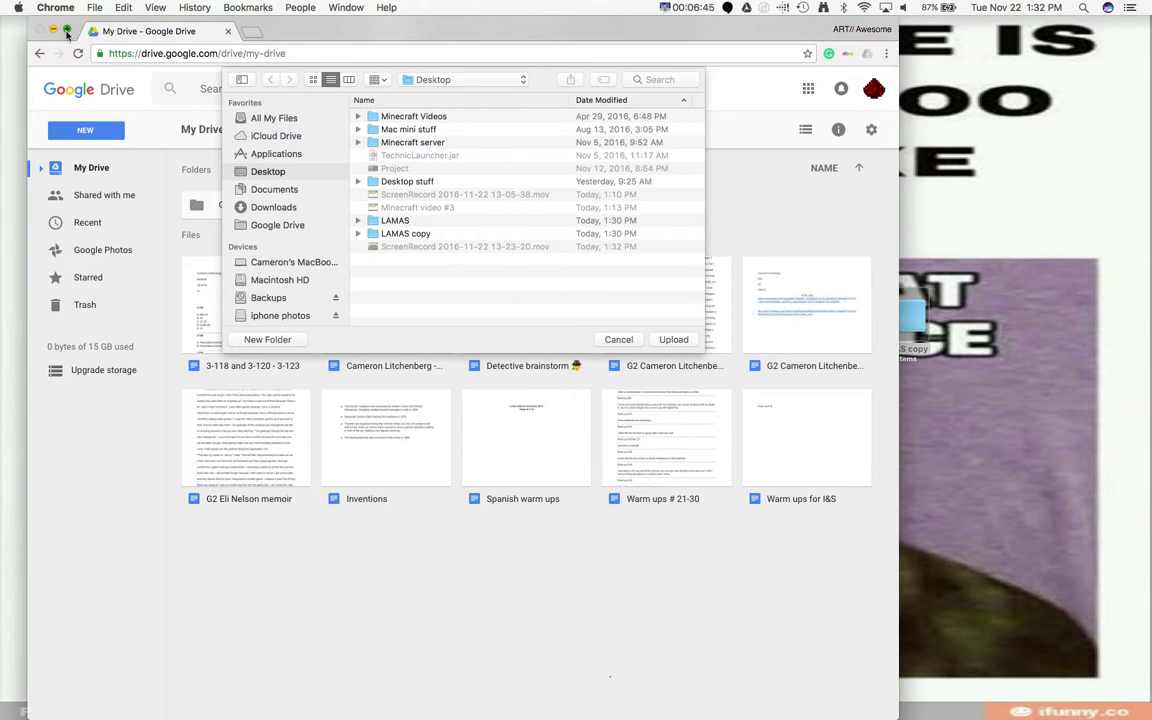
click(67, 30)
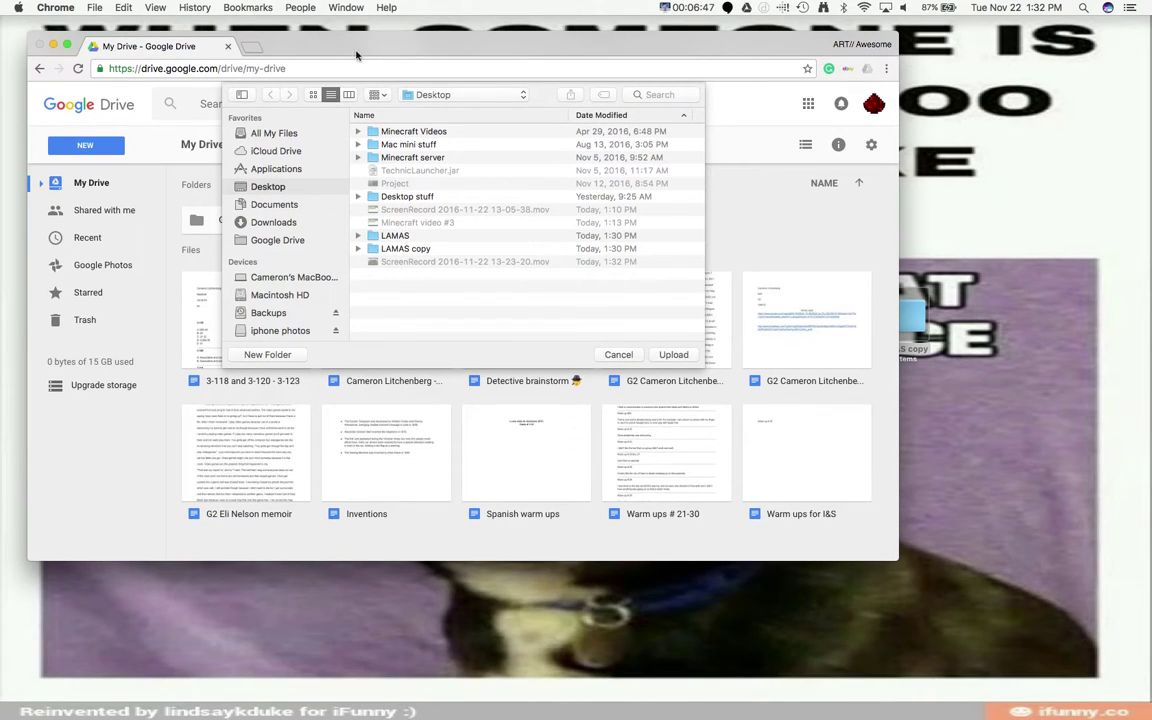
click(618, 354)
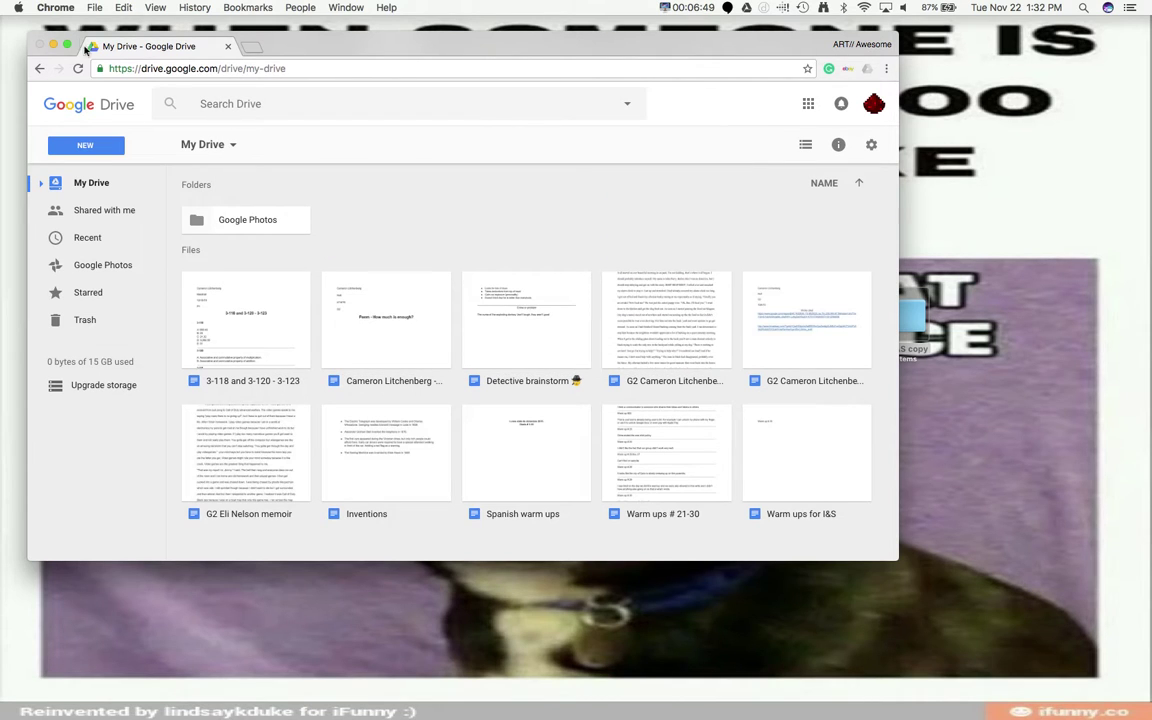
click(67, 46)
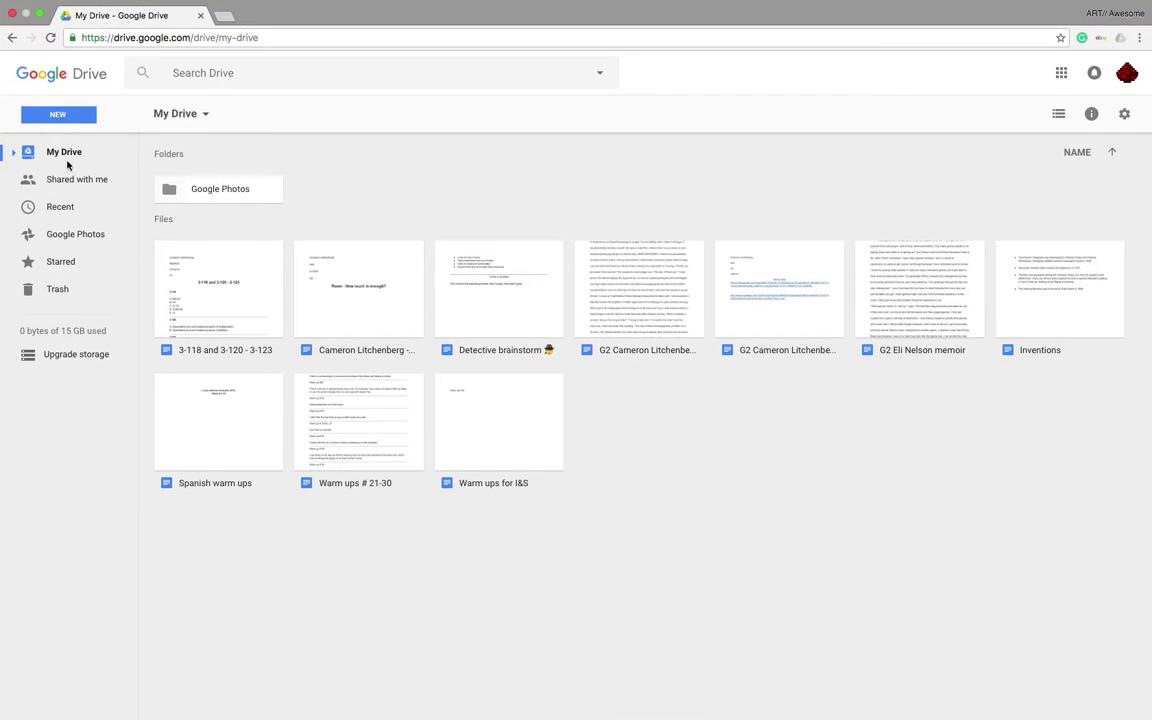
Folder-upload the LAMAS folder from the Desktop and close the finished upload panel
click(79, 118)
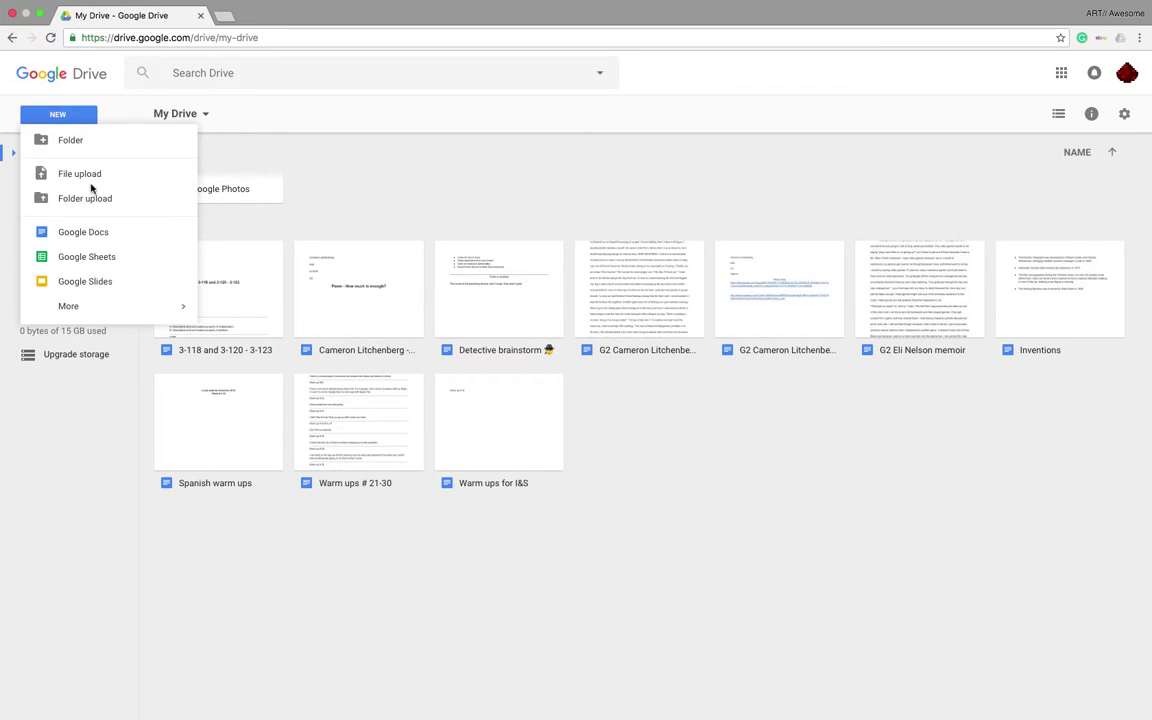
click(124, 205)
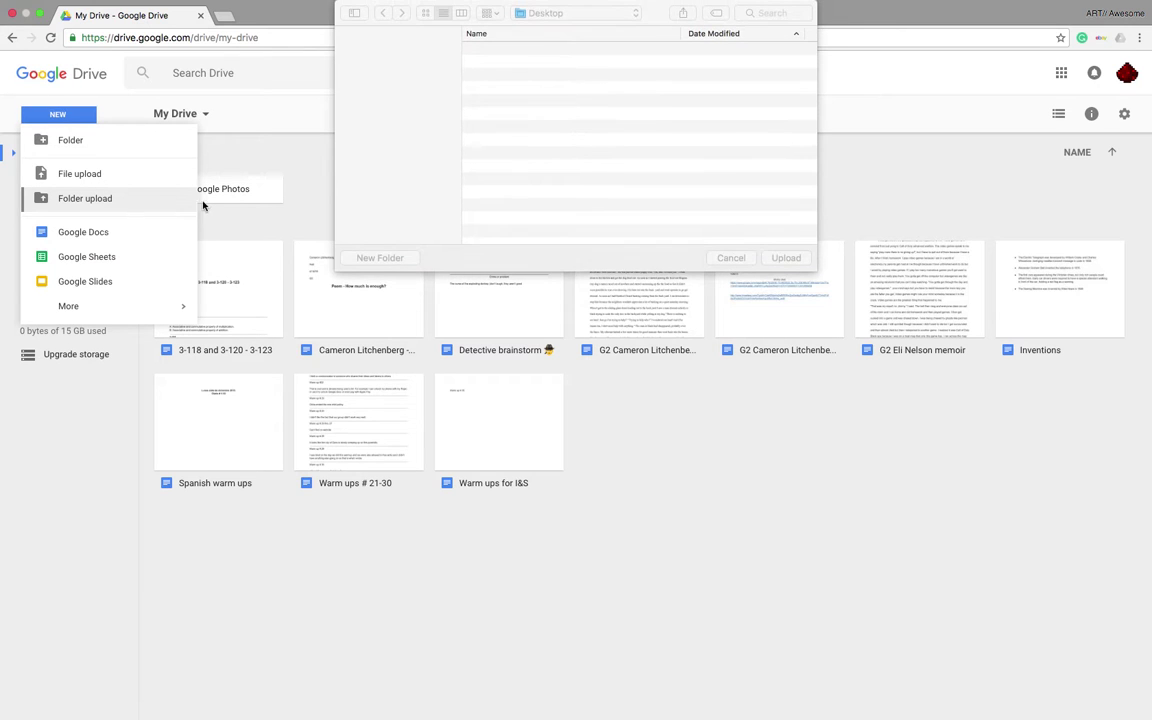
click(582, 168)
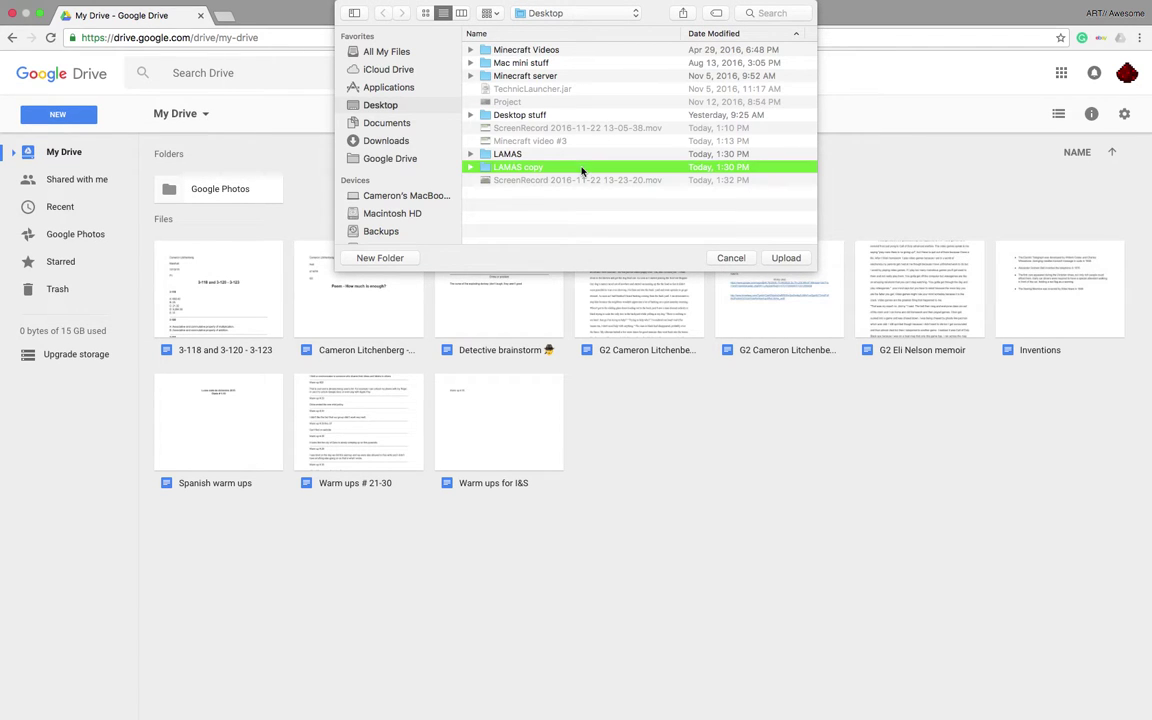
click(600, 155)
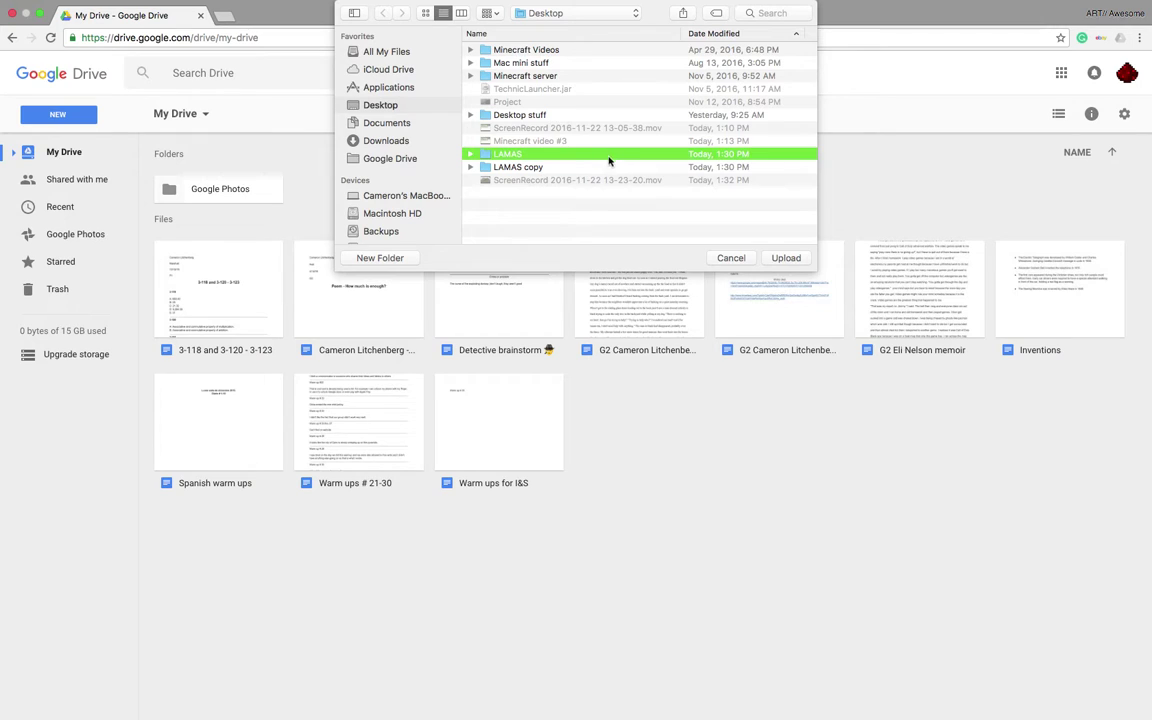
click(786, 258)
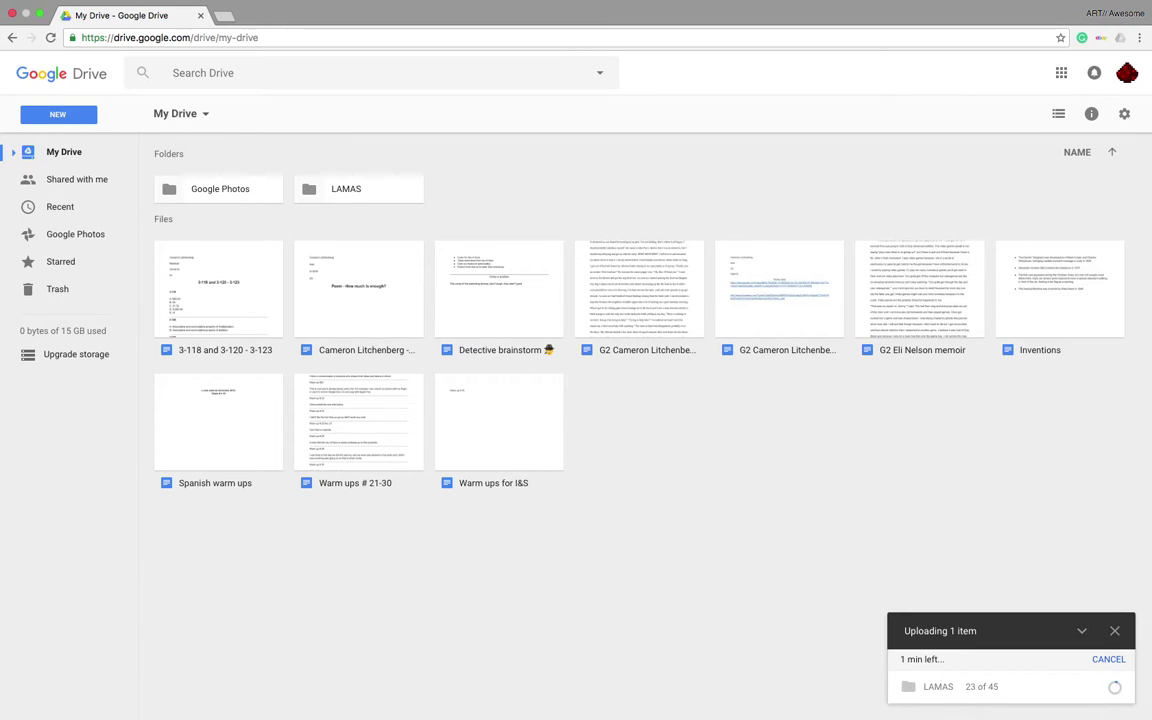
mouse_move(1114, 688)
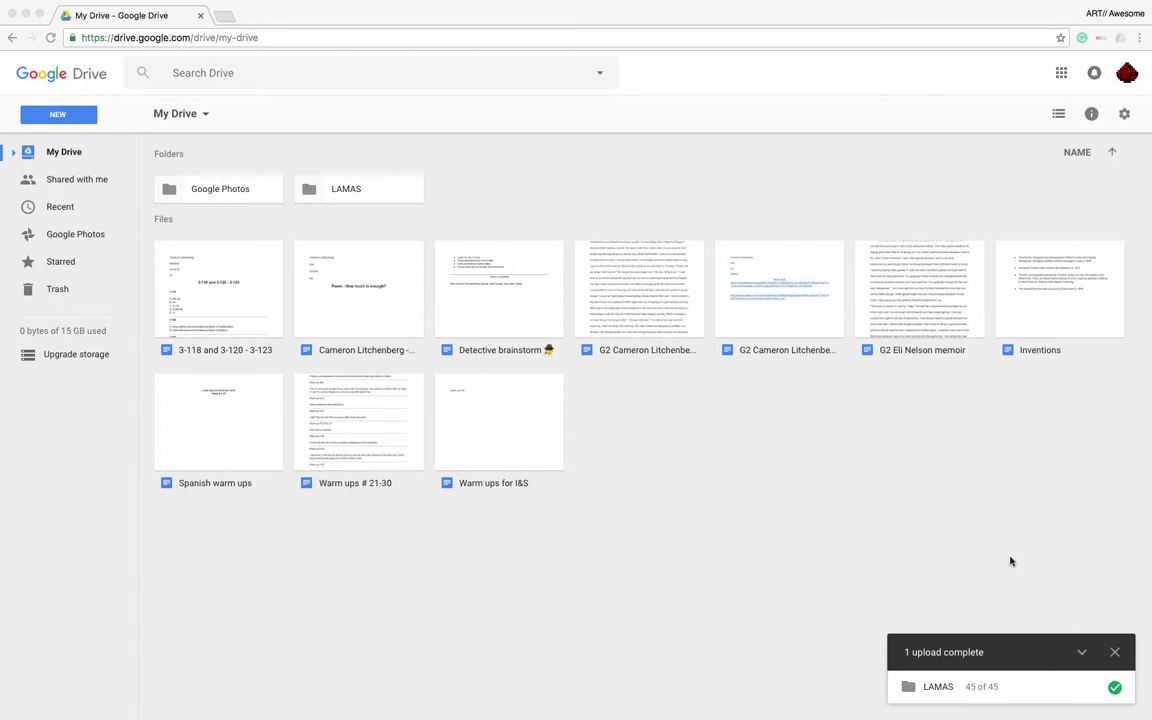
click(1081, 652)
click(1114, 684)
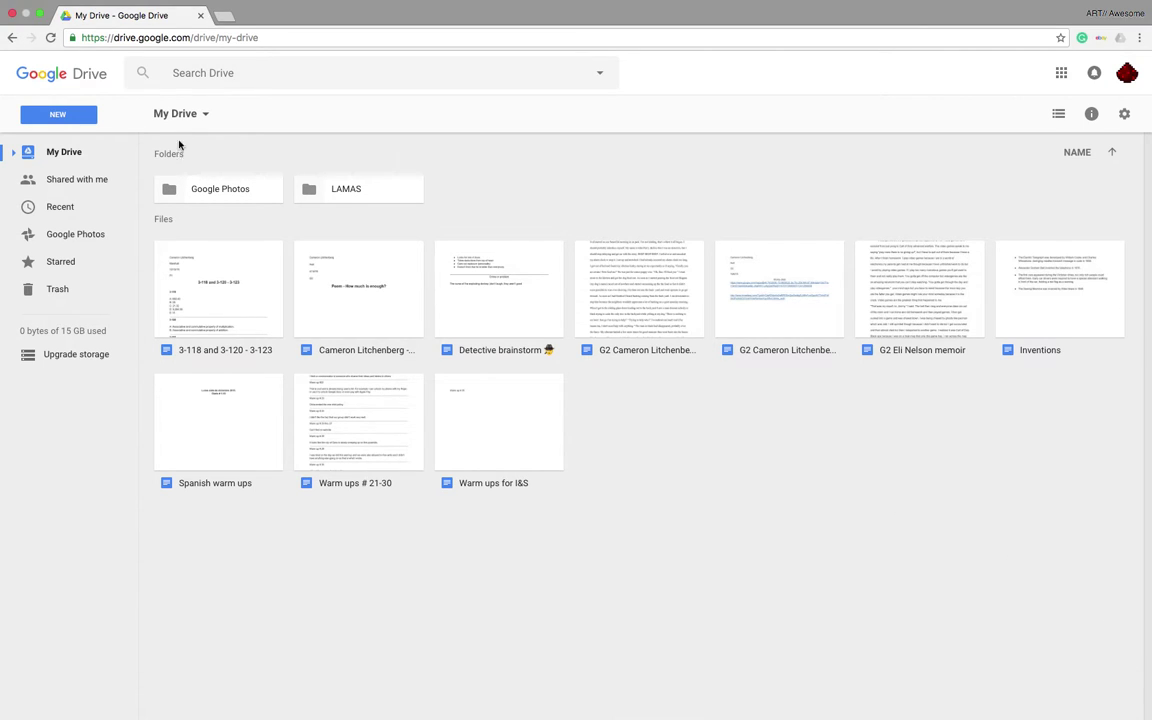
Open sharing settings for the uploaded LAMAS folder and remove a test recipient
click(364, 198)
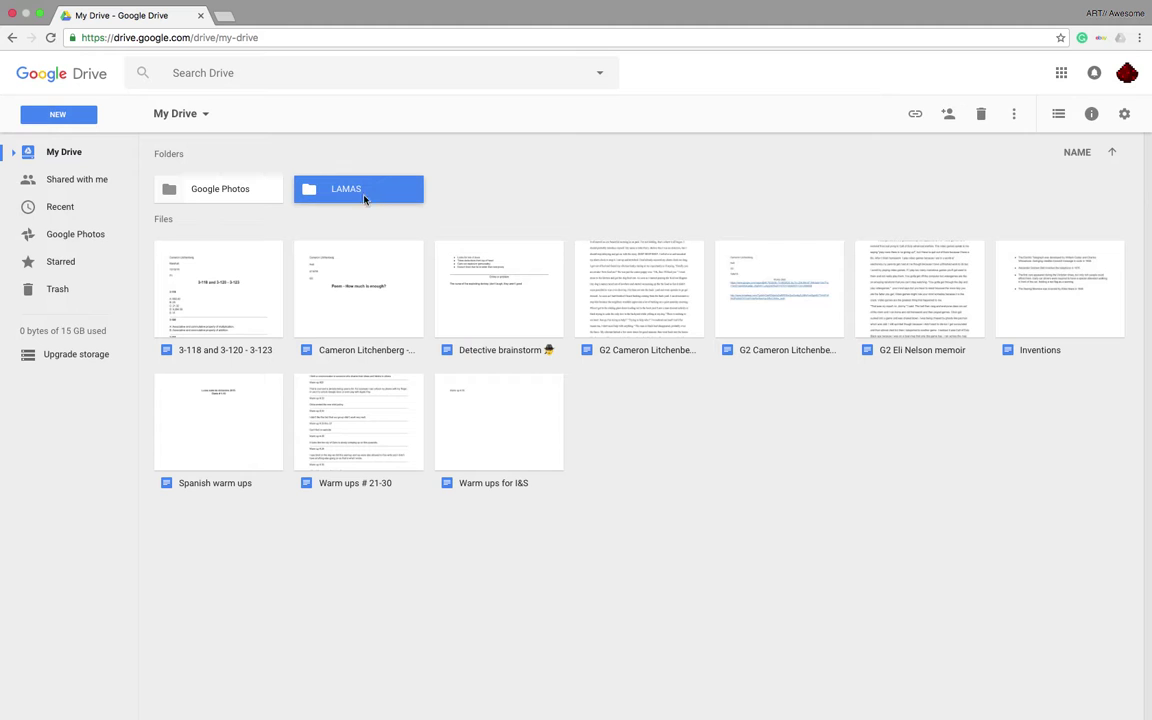
click(948, 113)
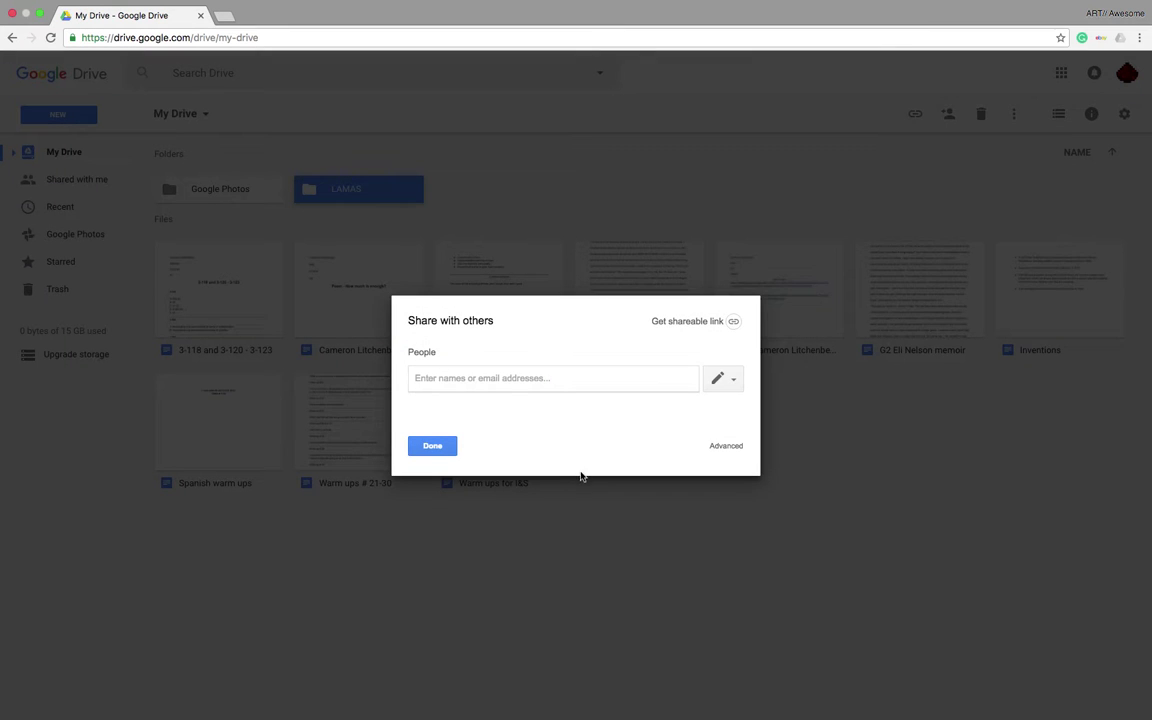
text(cam)
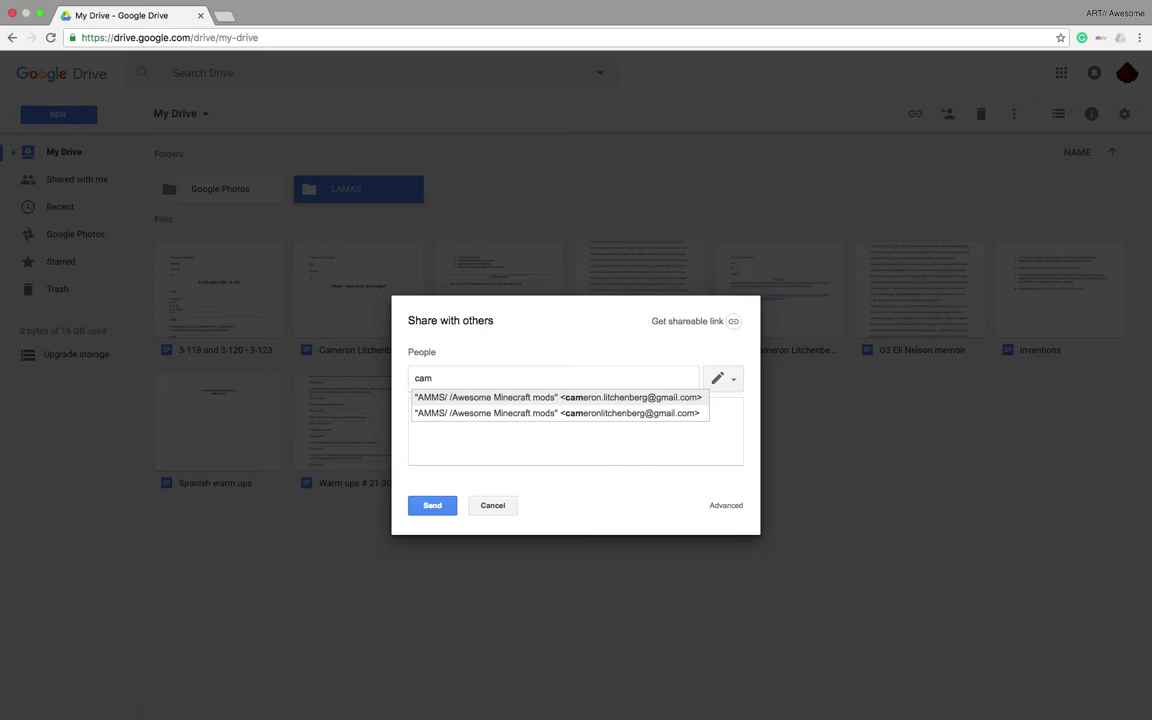
key(Return)
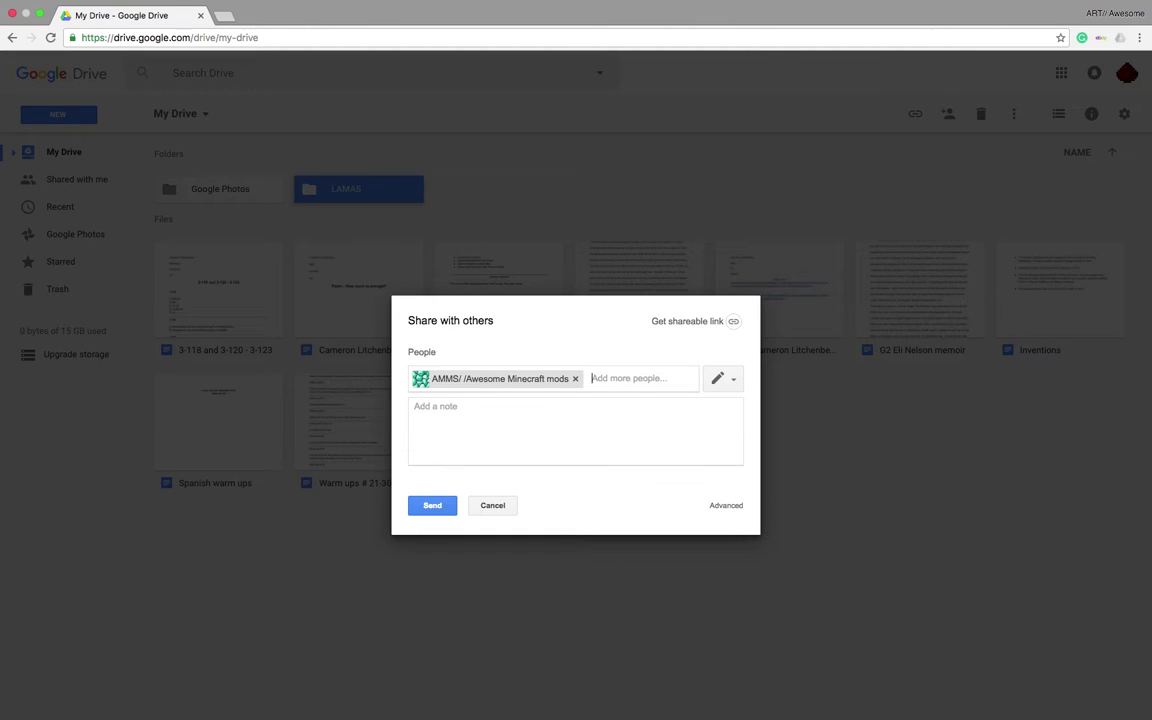
key(BackSpace)
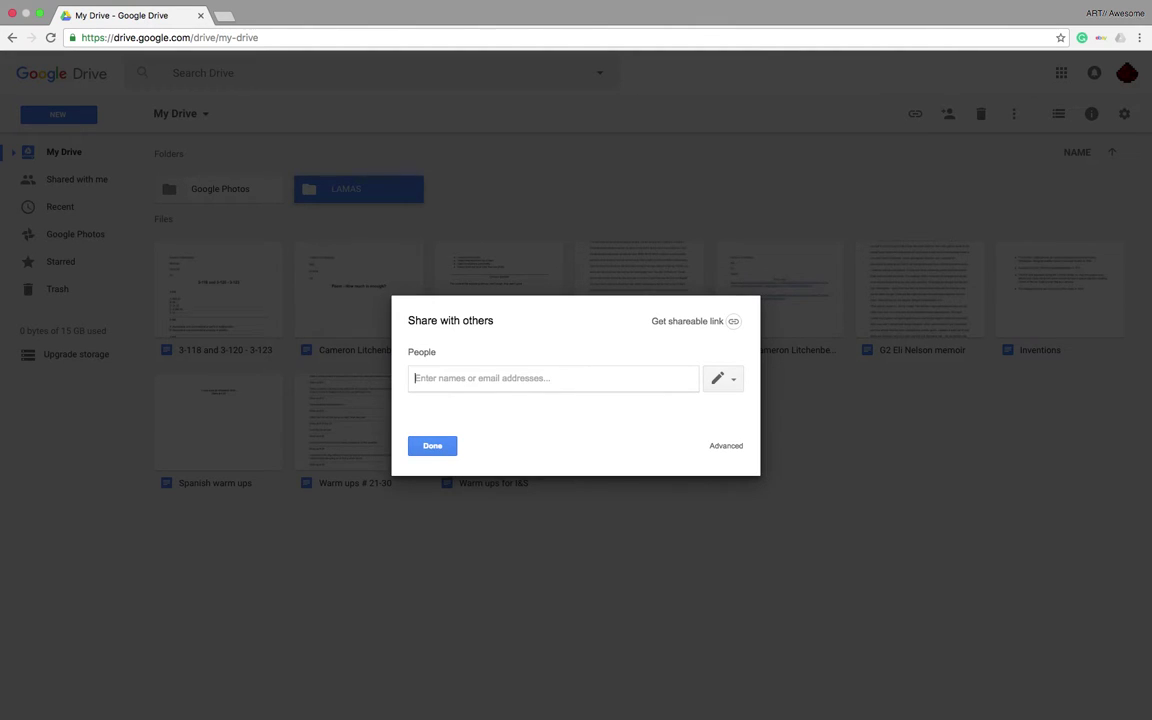
Add the suggested contact, set access to Can view, then remove that recipient
text(camer)
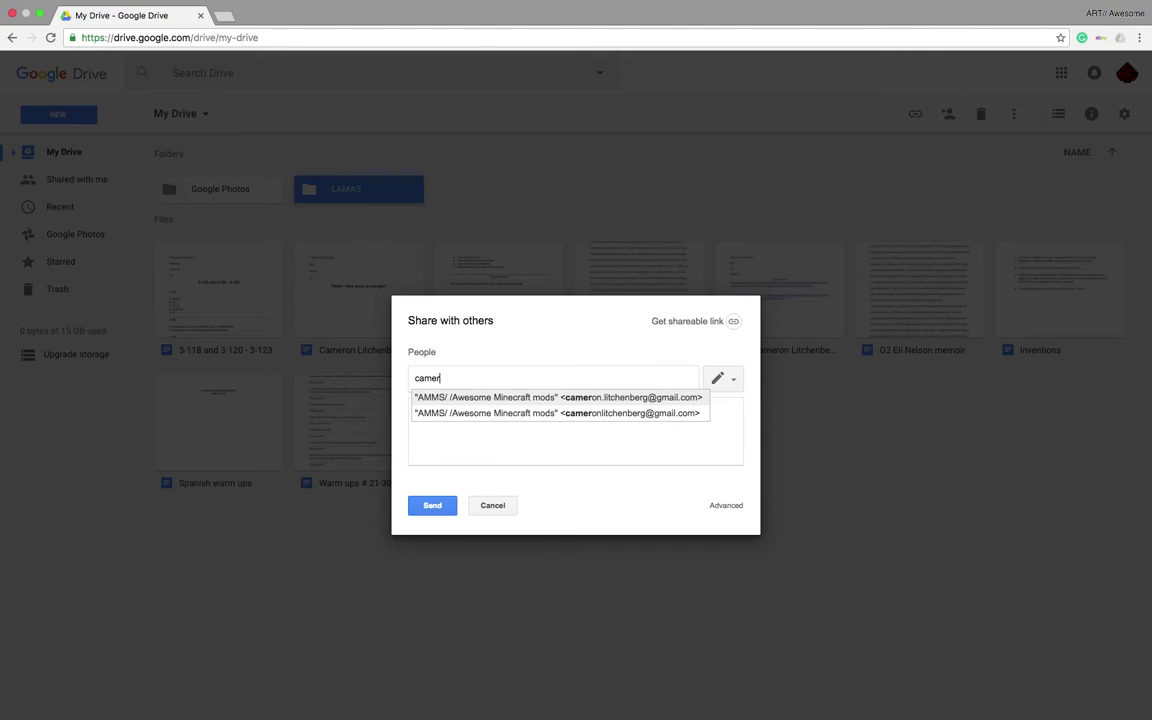
key(Return)
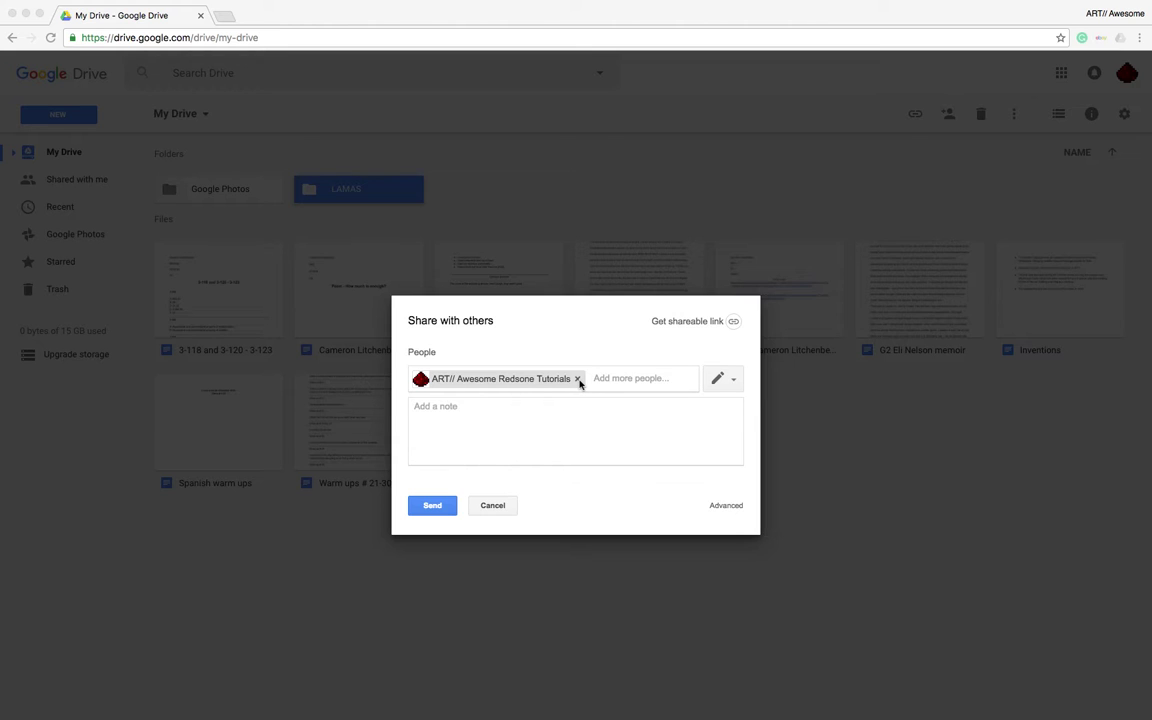
click(726, 380)
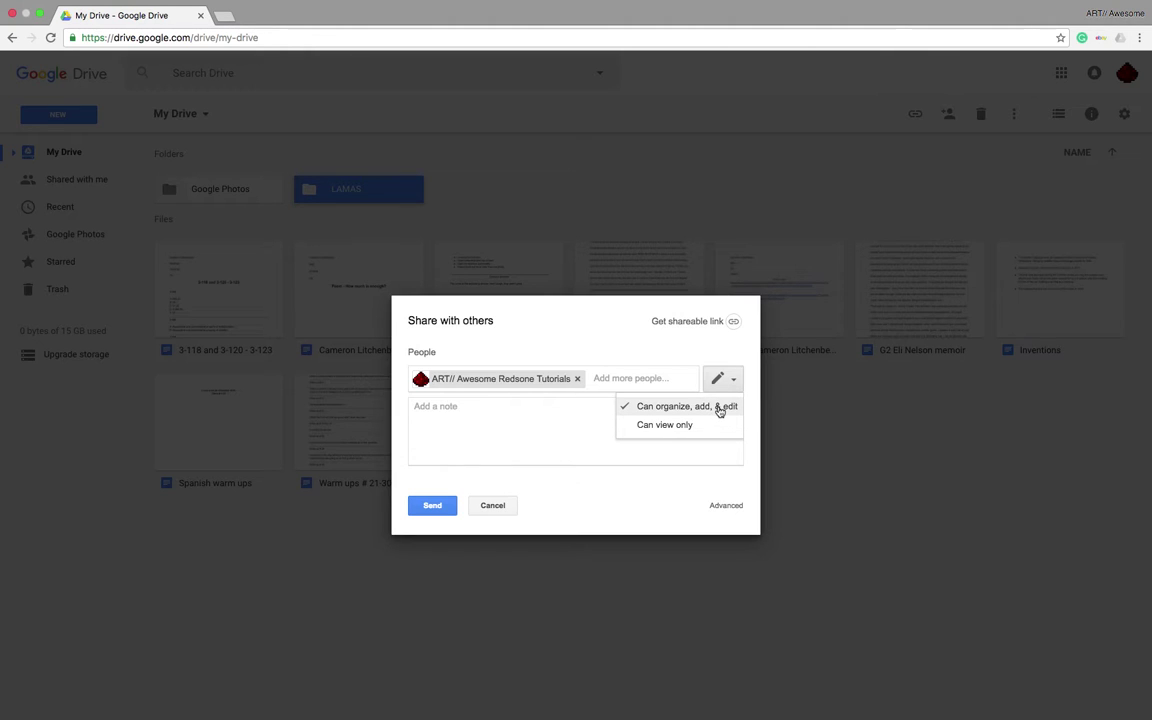
click(719, 427)
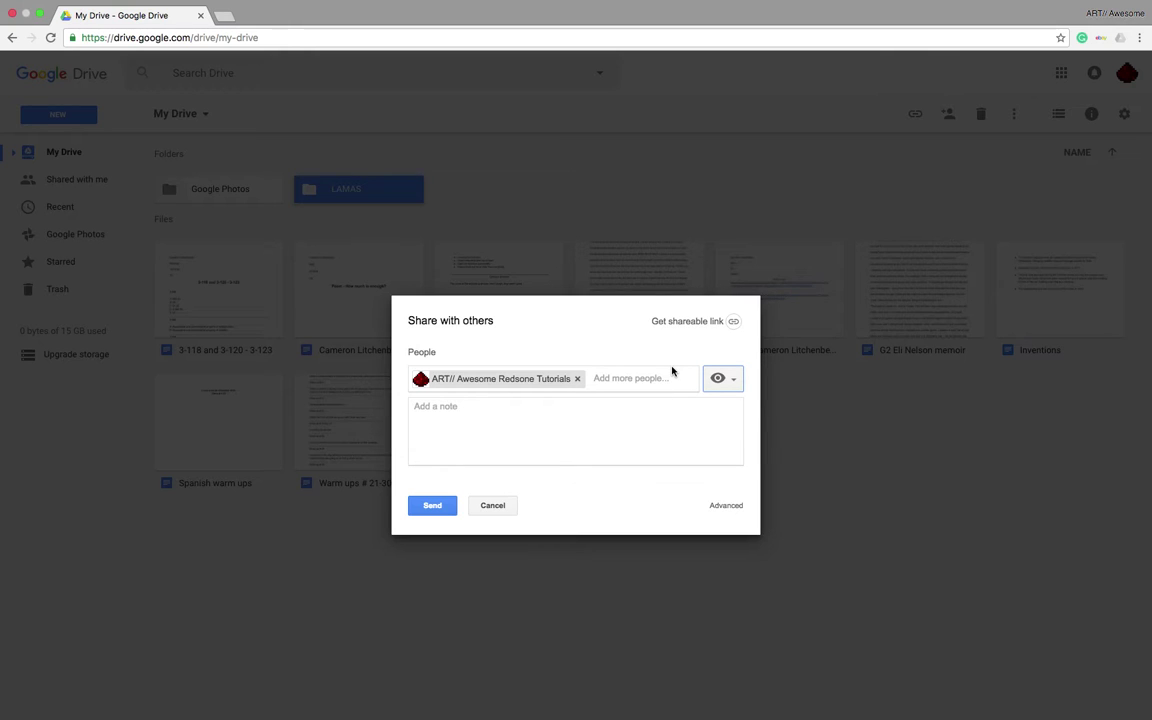
click(577, 378)
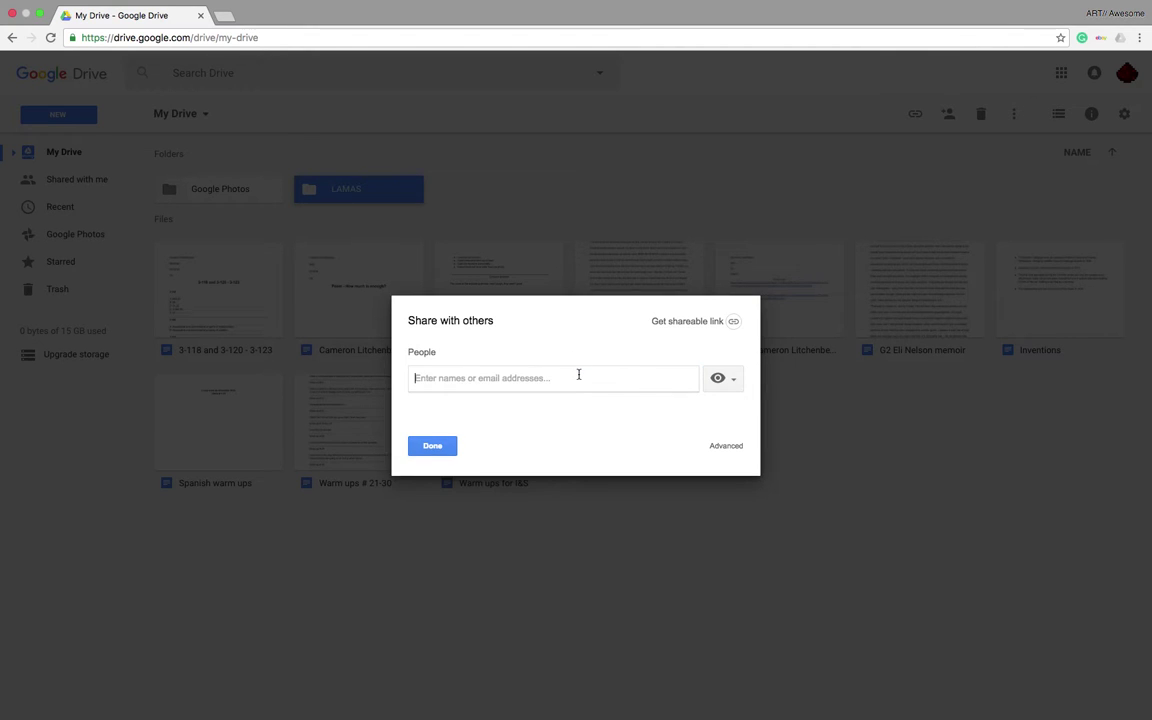
Add the second account's e-mail and another autocompleted contact as recipients, then send the invitation
text(c)
key(BackSpace)
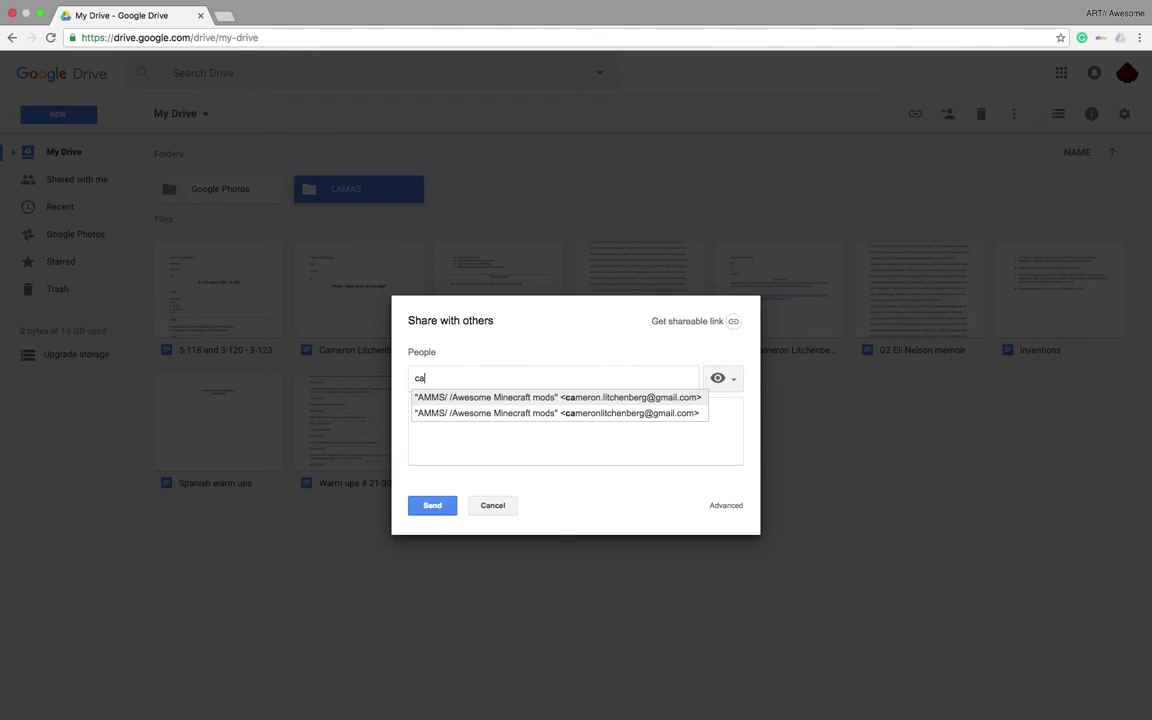
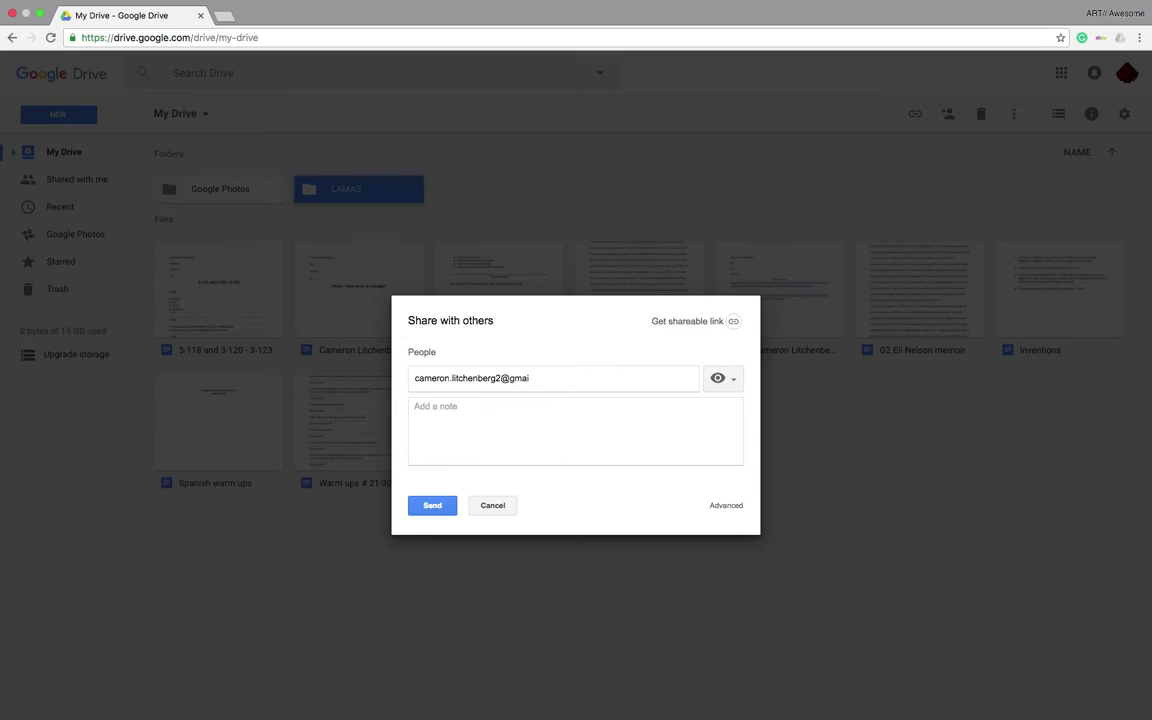
key(Return)
text(c)
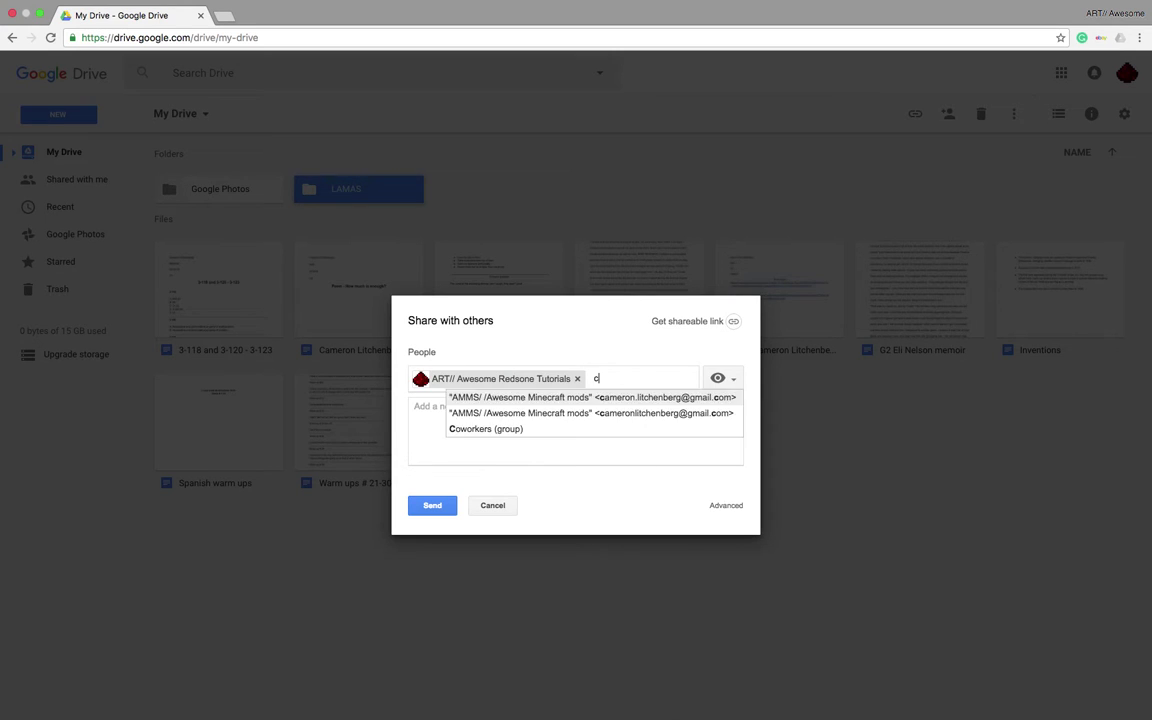
text(ma)
key(BackSpace)
key(BackSpace)
text(a)
key(Return)
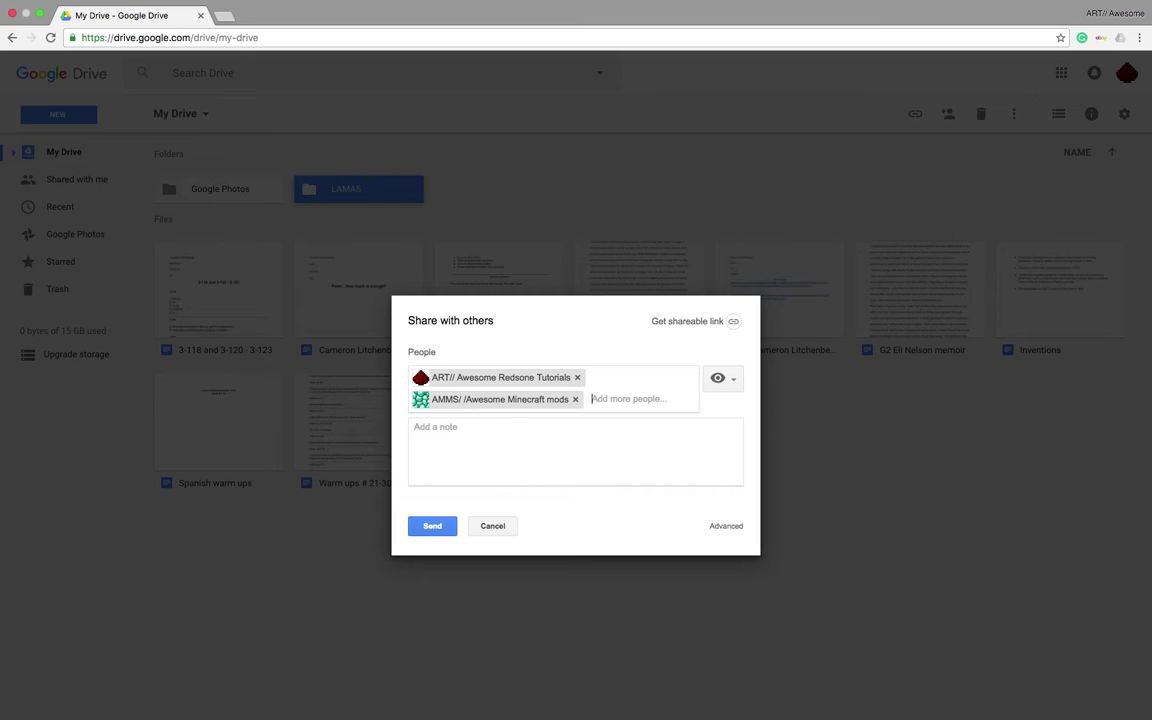
click(431, 528)
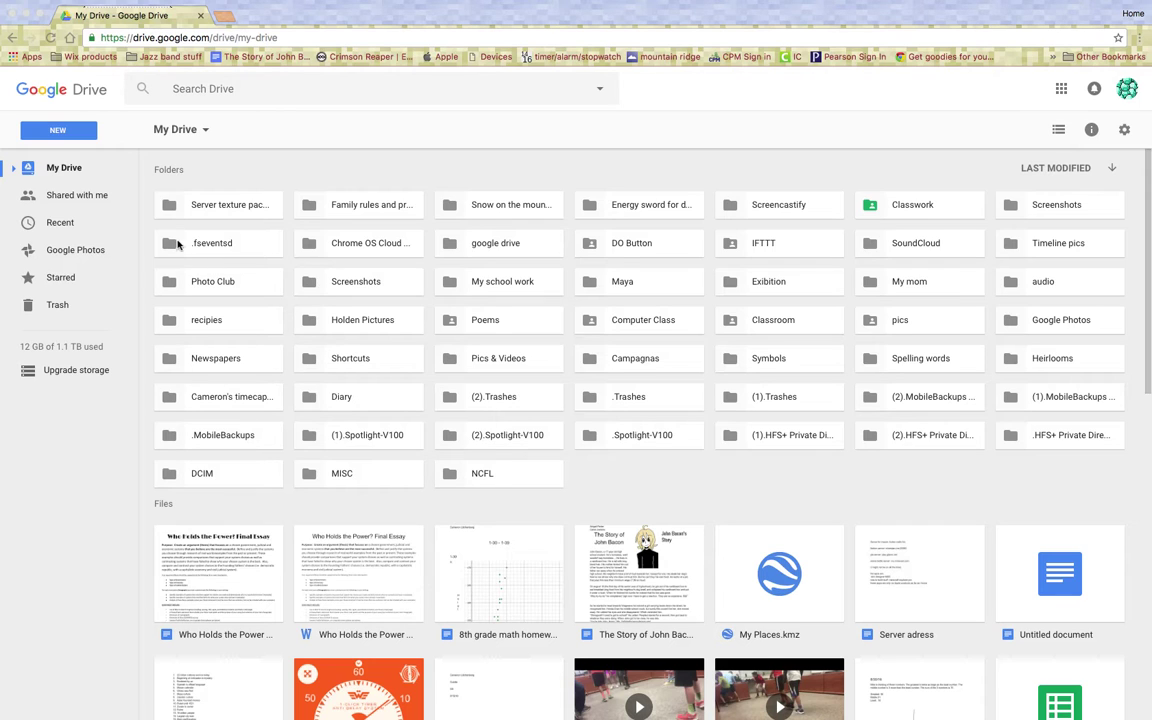
Inspect the shared LAMAS folder's contents from Shared with me, then return to that list
click(73, 200)
click(78, 198)
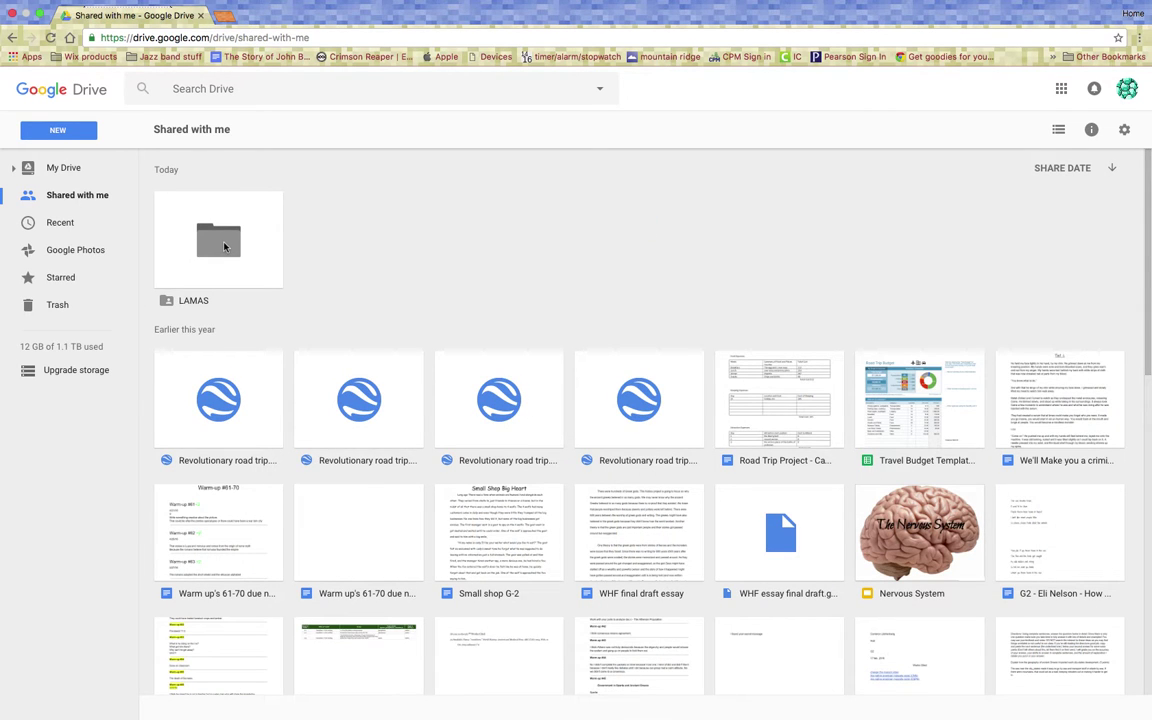
double_click(224, 246)
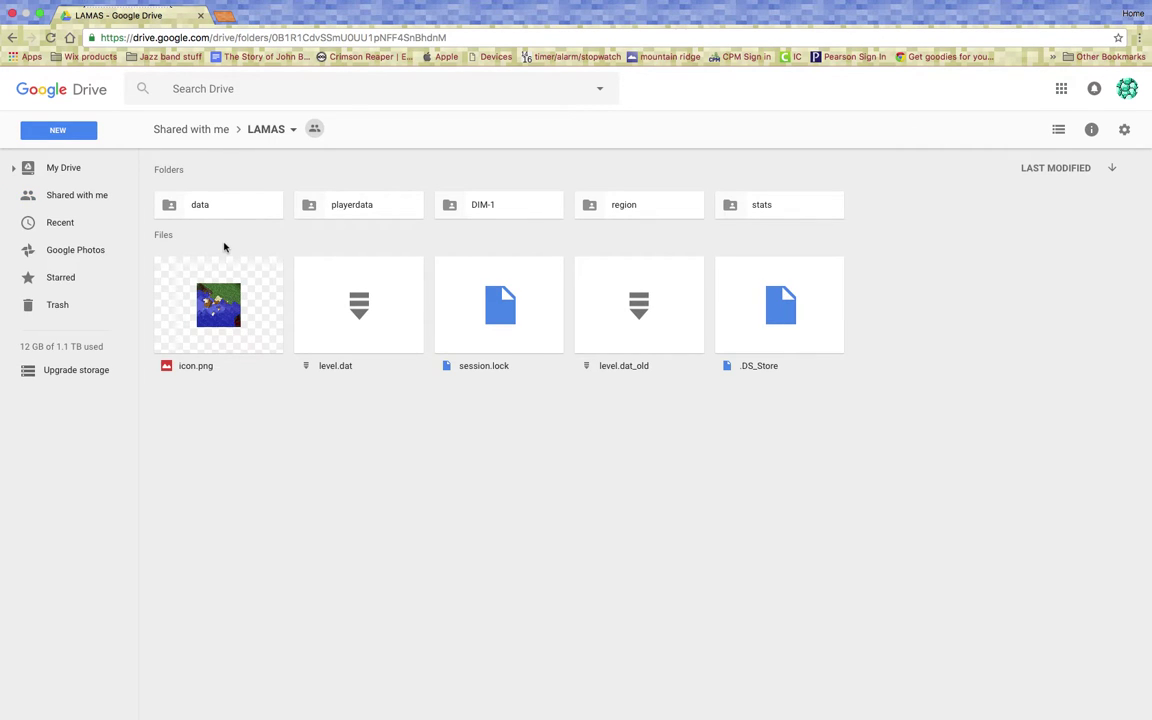
click(186, 130)
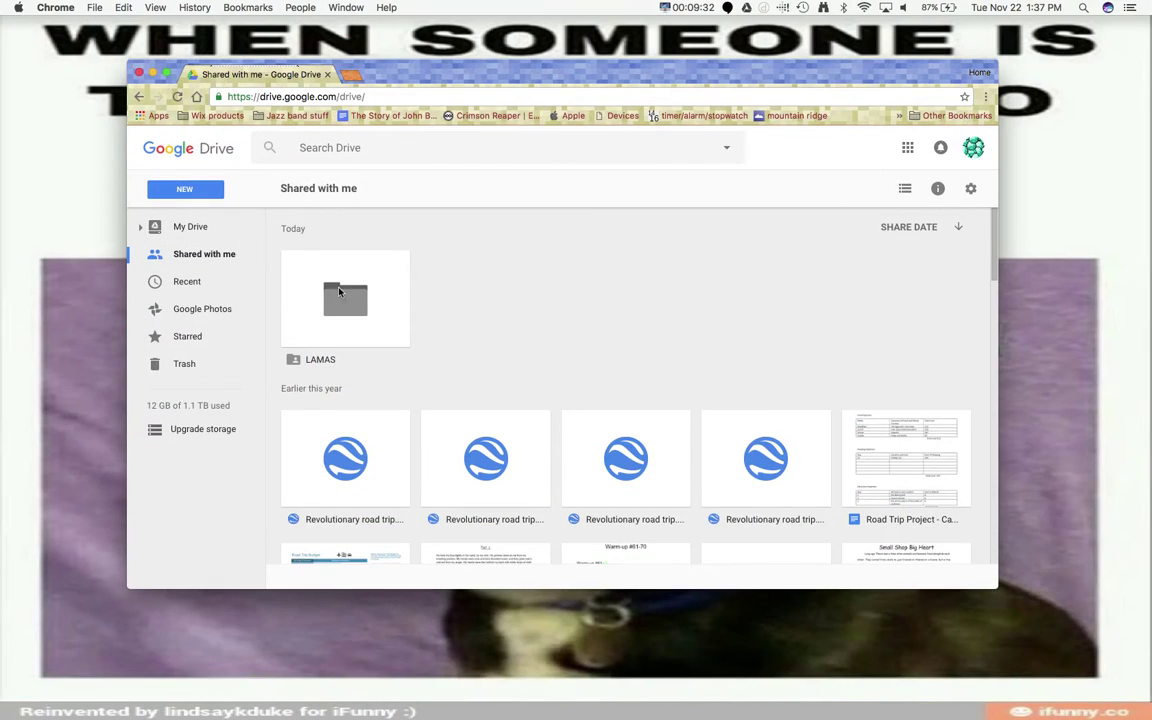
Download the shared LAMAS folder as a zip archive saved to the Desktop
drag(355, 325, 334, 352)
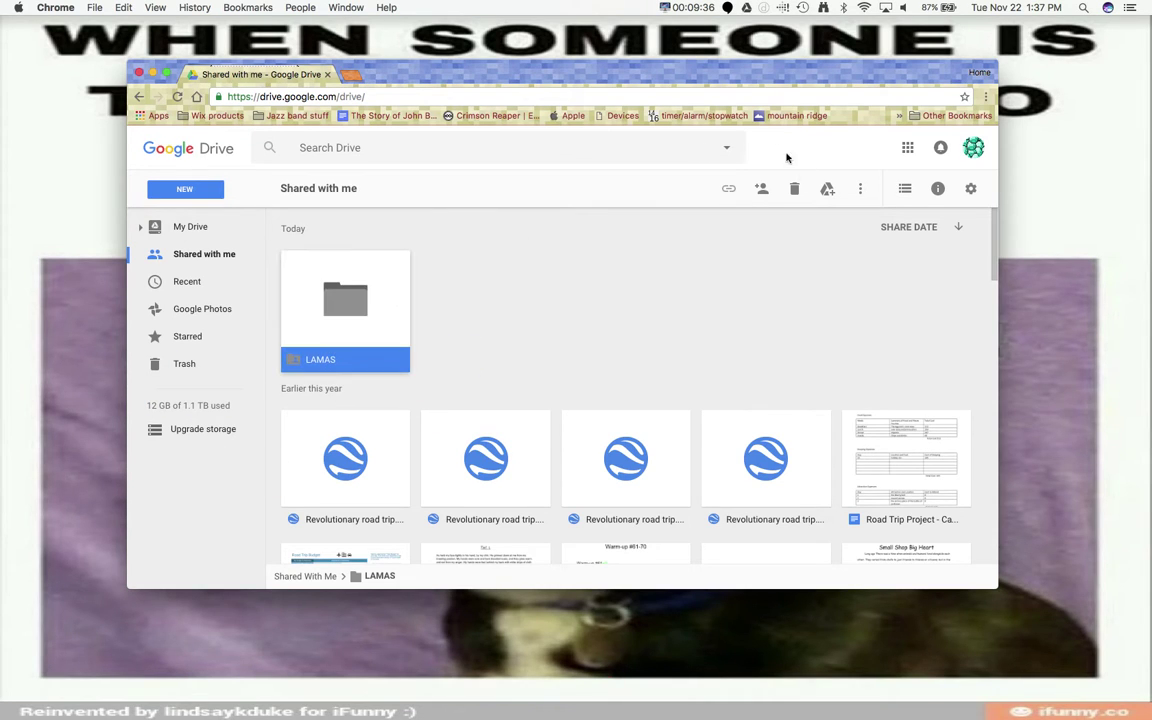
click(860, 188)
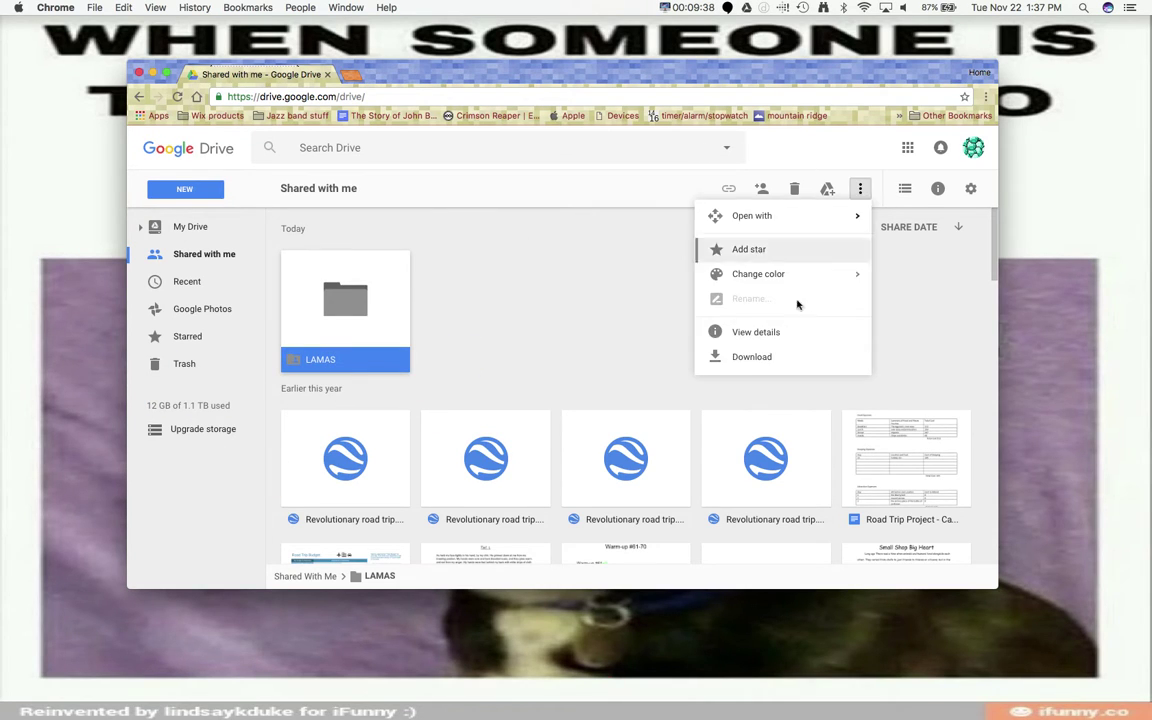
click(778, 357)
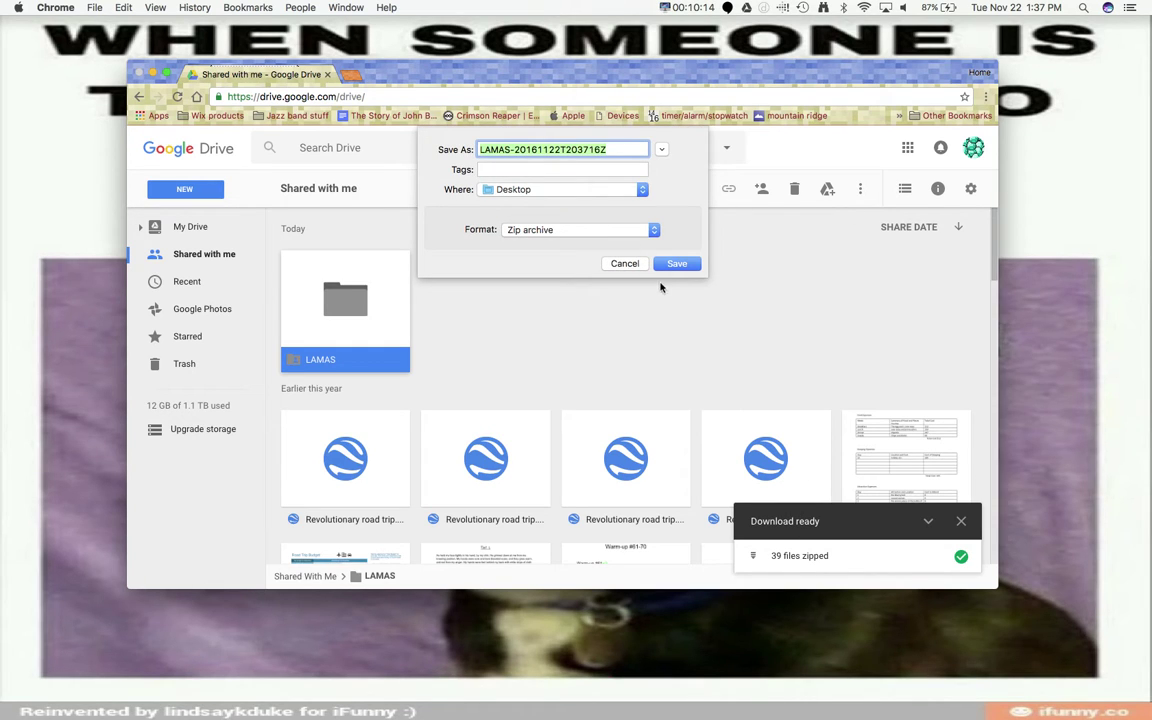
click(670, 264)
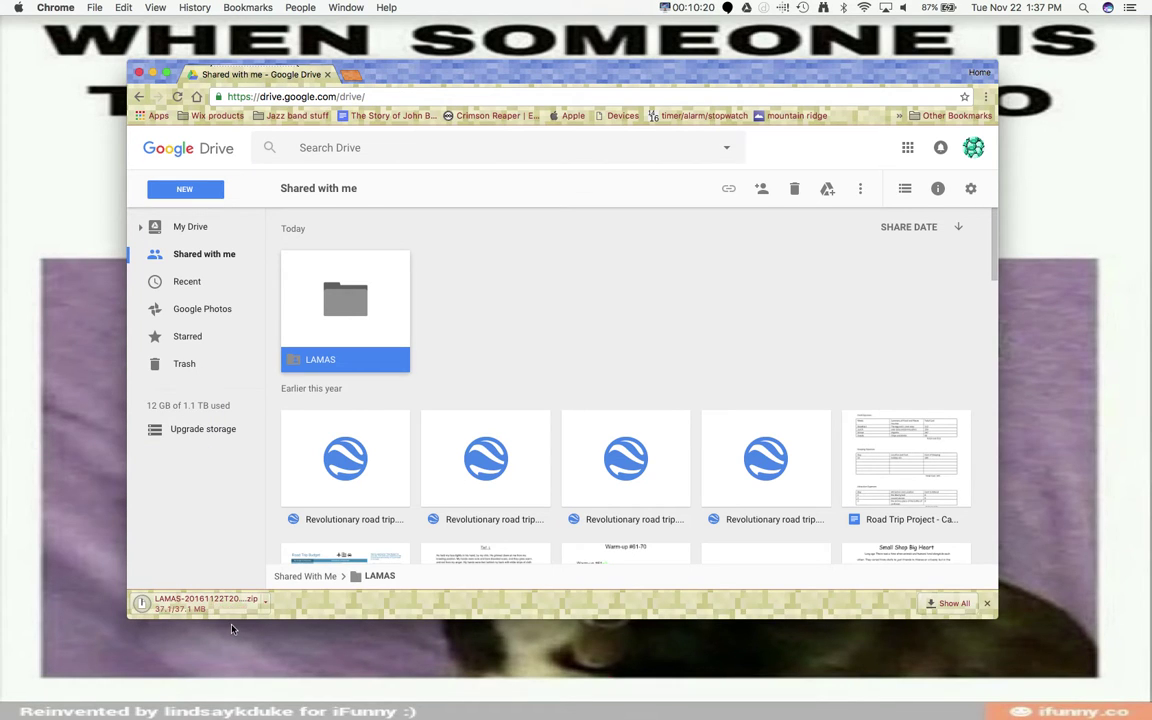
Extract the downloaded LAMAS zip into a 10-item desktop folder, close Chrome, and reposition the folder
click(238, 613)
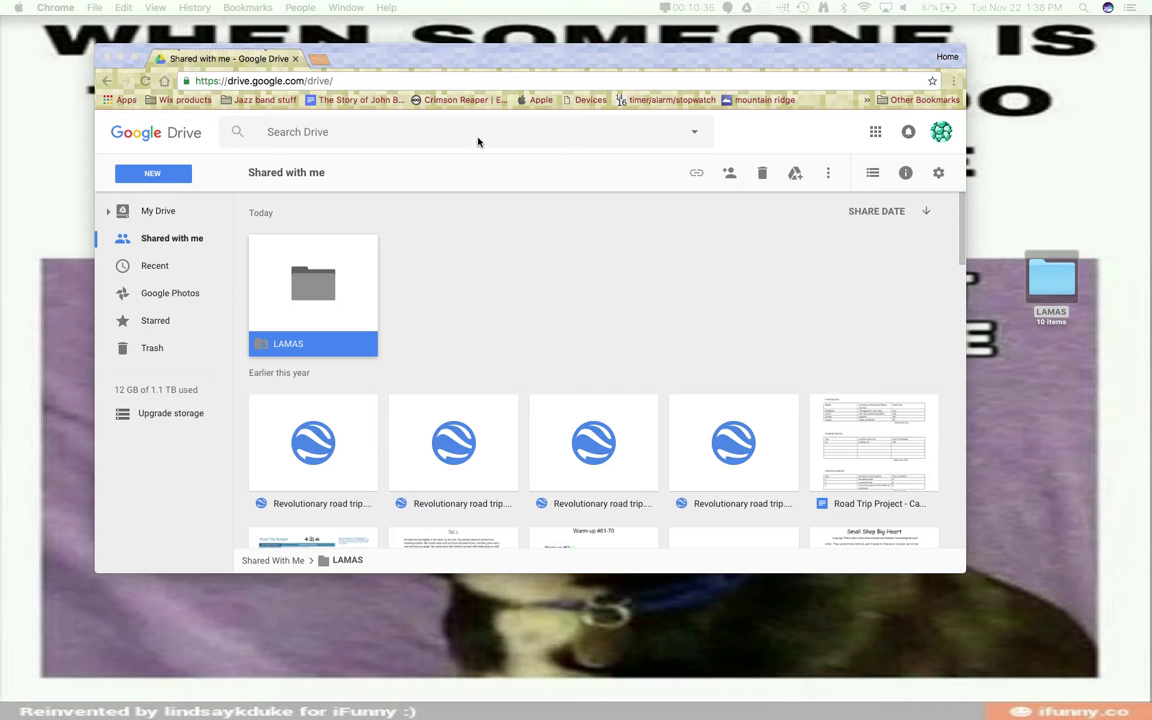
click(109, 57)
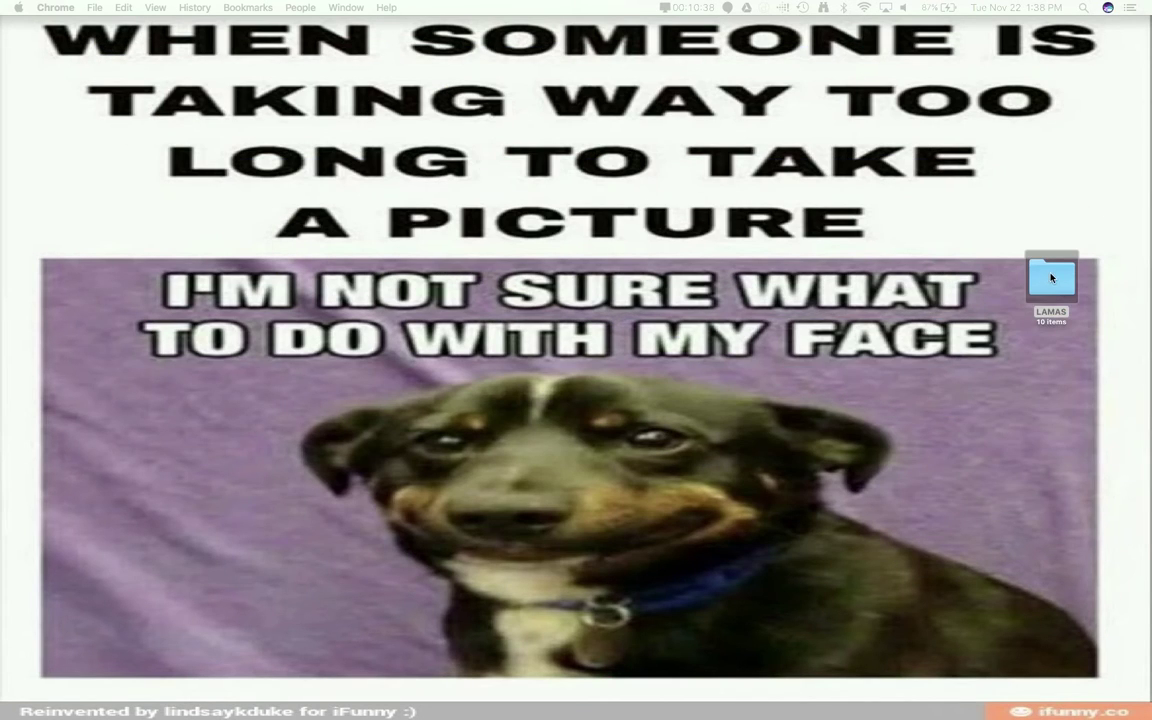
drag(1051, 278, 915, 215)
mouse_move(606, 706)
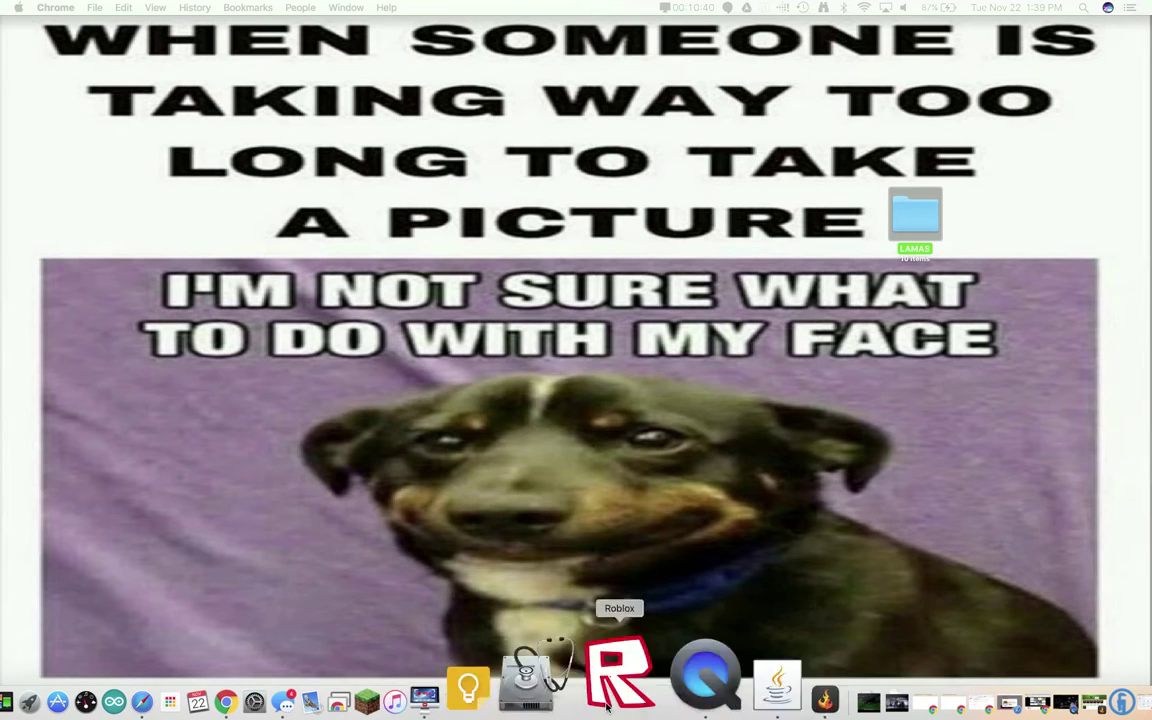